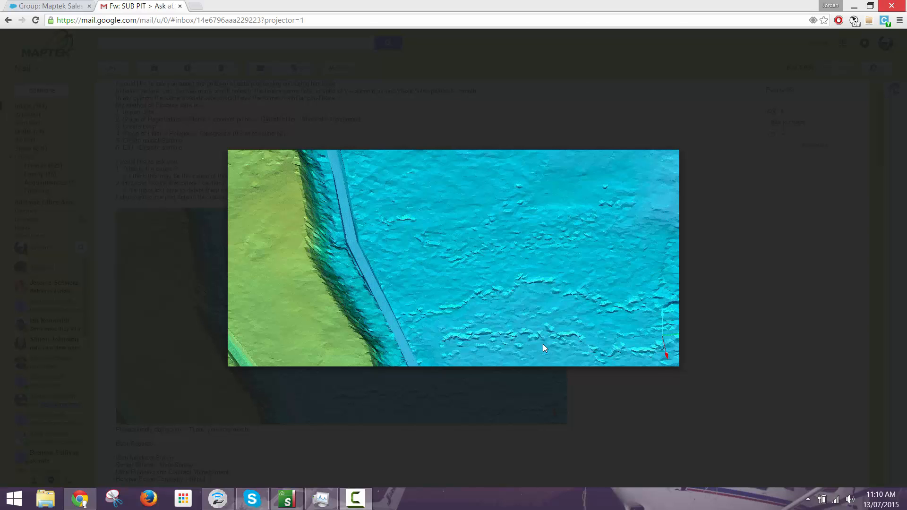
# Switch to I-Site Studio and apply a lower-points Topography filter with a 0.500 m cell size to the Nugent scans as a whole
pyautogui.click(284, 499)
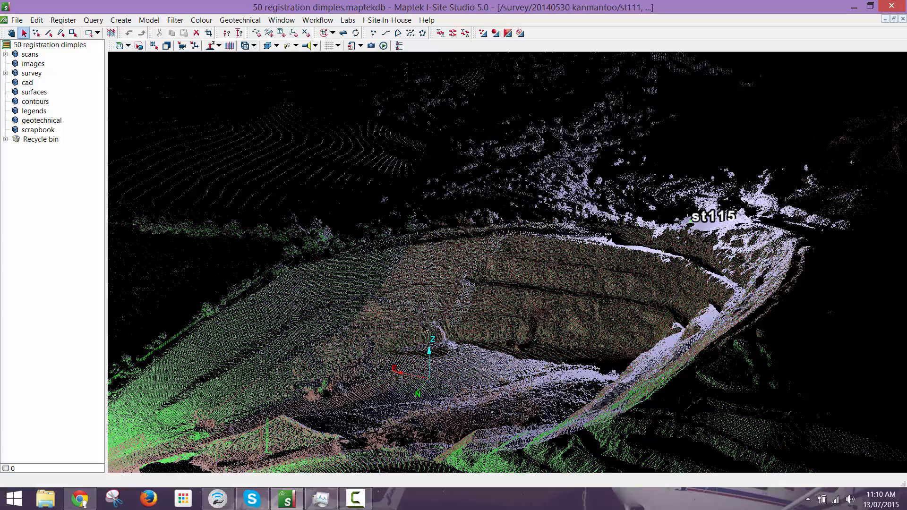
pyautogui.moveTo(420, 304); pyautogui.dragTo(452, 182, button='middle')
pyautogui.moveTo(451, 189); pyautogui.dragTo(403, 278, button='right')
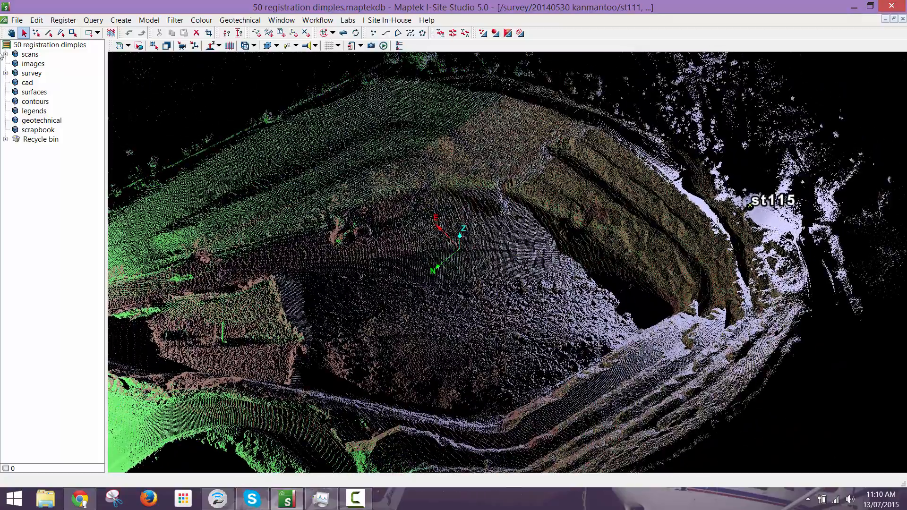
pyautogui.click(6, 54)
pyautogui.click(37, 63)
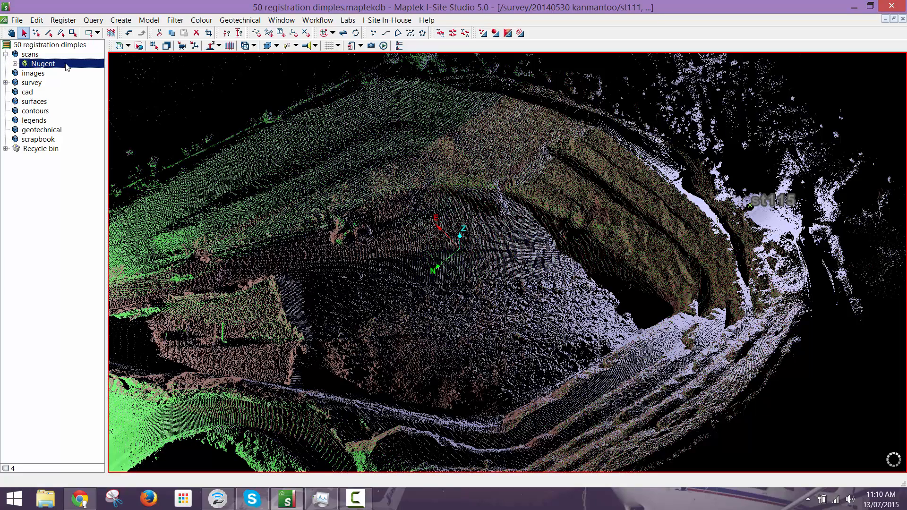
pyautogui.click(175, 24)
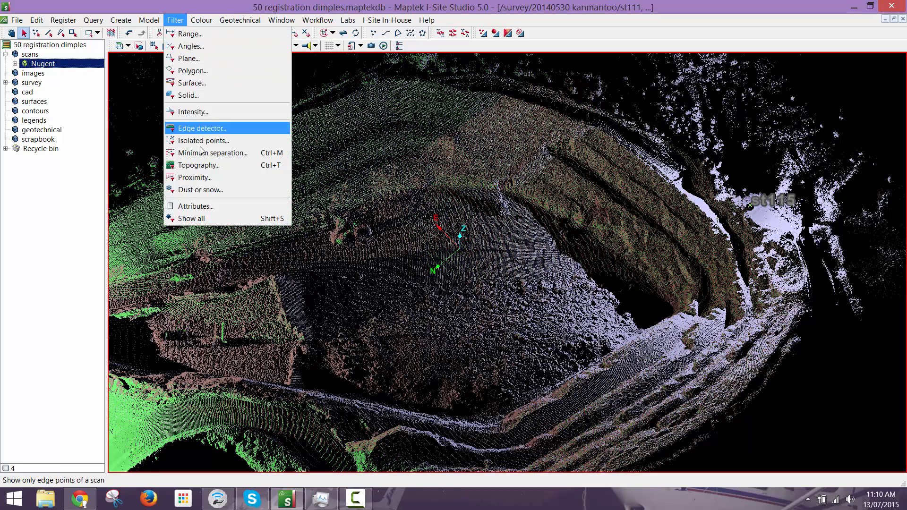
pyautogui.click(203, 165)
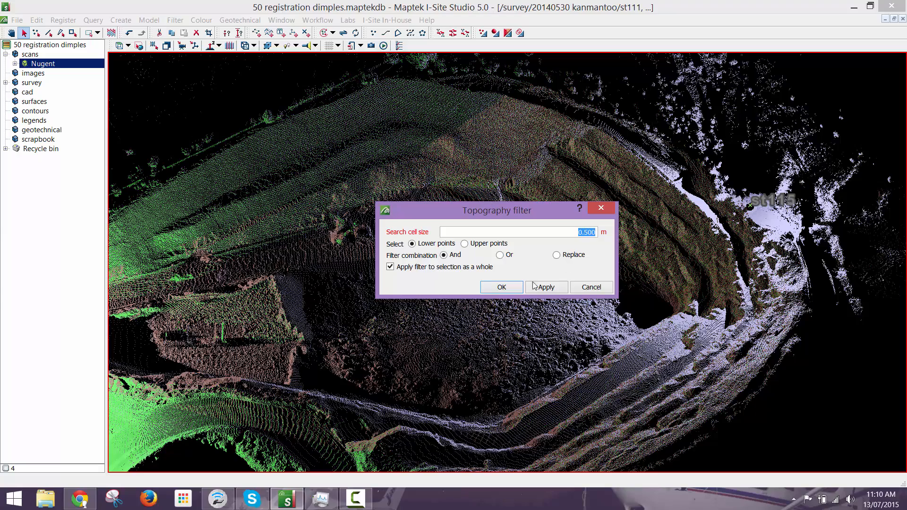
pyautogui.click(501, 287)
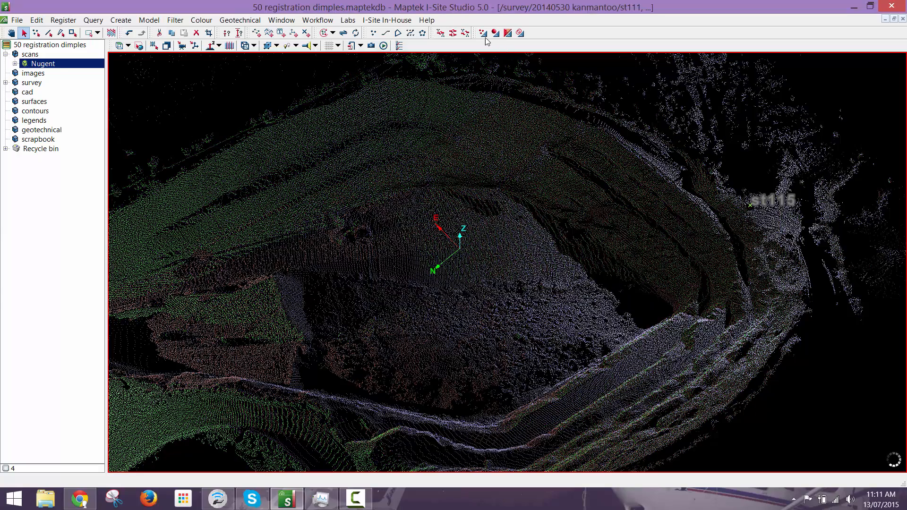
# Create a topographic triangulation of the filtered Nugent scans and display only the resulting topo surface
pyautogui.click(534, 323)
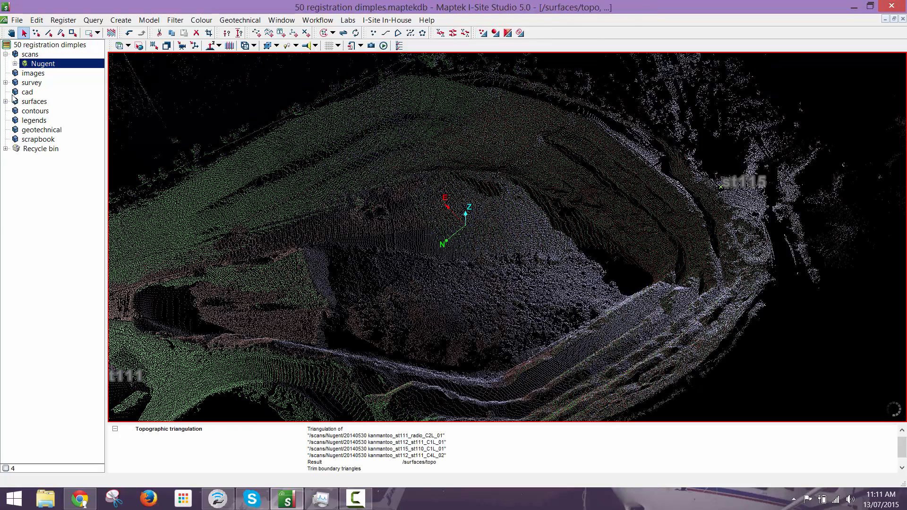
pyautogui.click(6, 101)
pyautogui.click(34, 112)
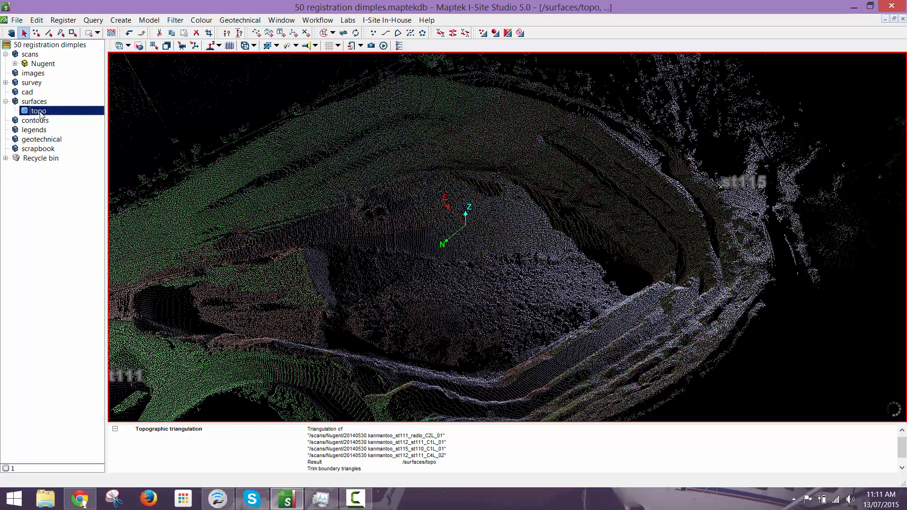
pyautogui.moveTo(40, 114); pyautogui.dragTo(280, 88)
pyautogui.rightClick(282, 89)
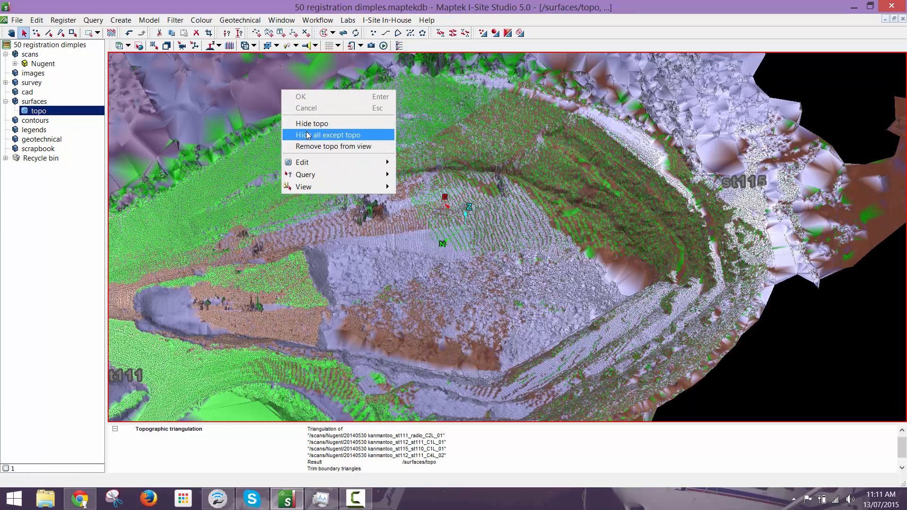
pyautogui.click(328, 135)
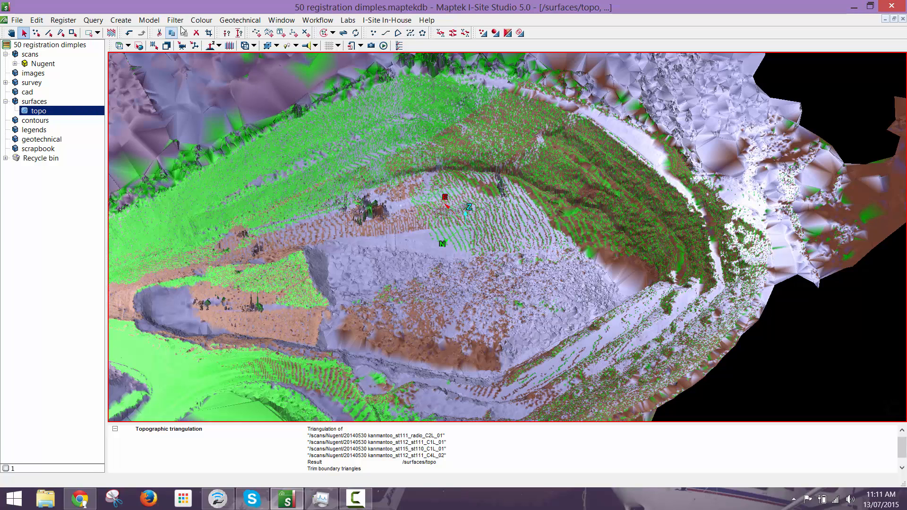
# Colour the topo surface with the Hue range scheme
pyautogui.click(201, 19)
pyautogui.moveTo(226, 91)
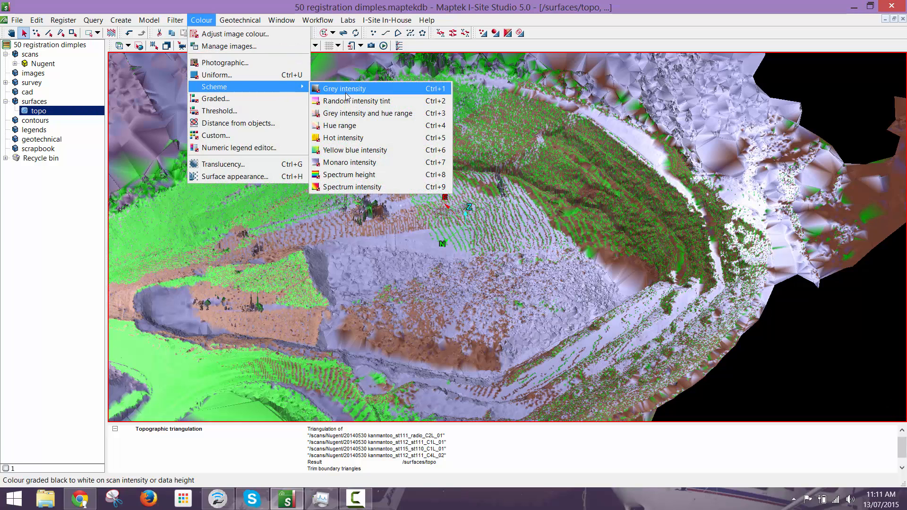
pyautogui.click(349, 125)
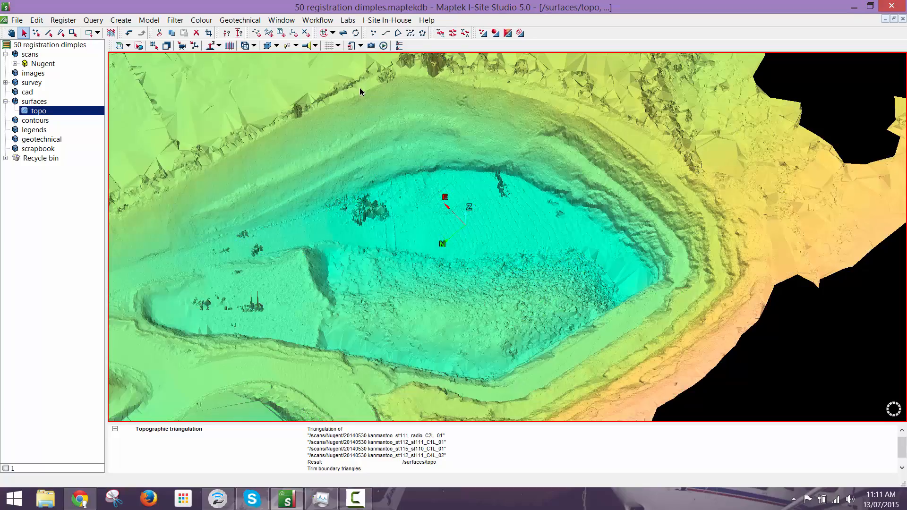
# Examine the topo surface up close on the pit floor, haul road and benches for ridges and dimples
pyautogui.scroll(5, 483, 232)
pyautogui.scroll(3, 483, 231)
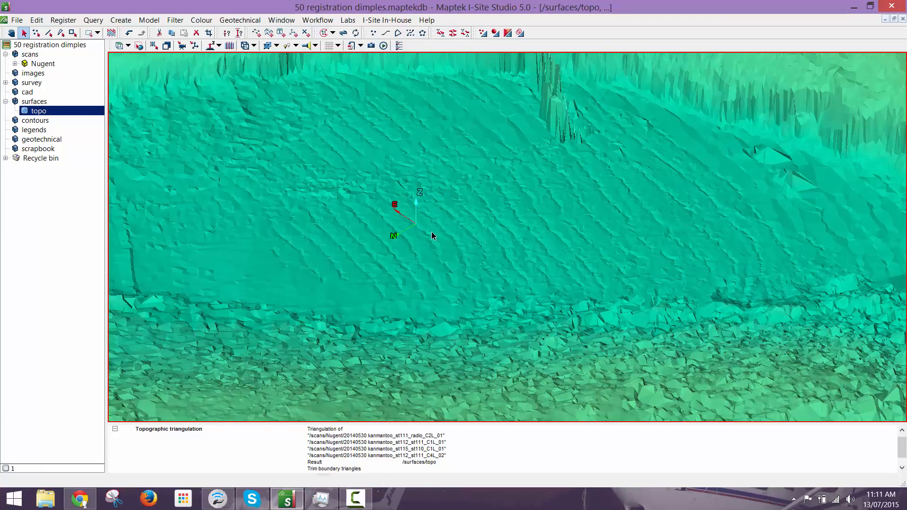
pyautogui.moveTo(577, 257); pyautogui.dragTo(655, 261, button='right')
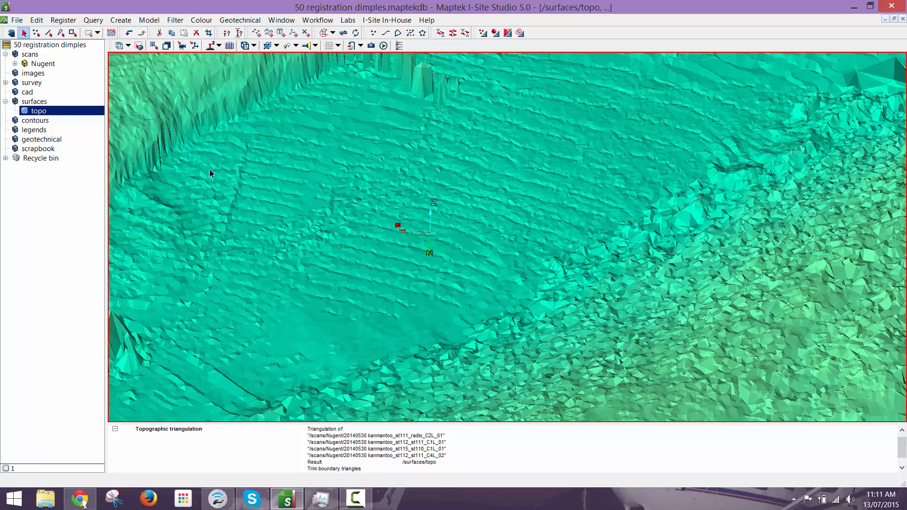
pyautogui.moveTo(432, 217); pyautogui.dragTo(502, 197, button='middle')
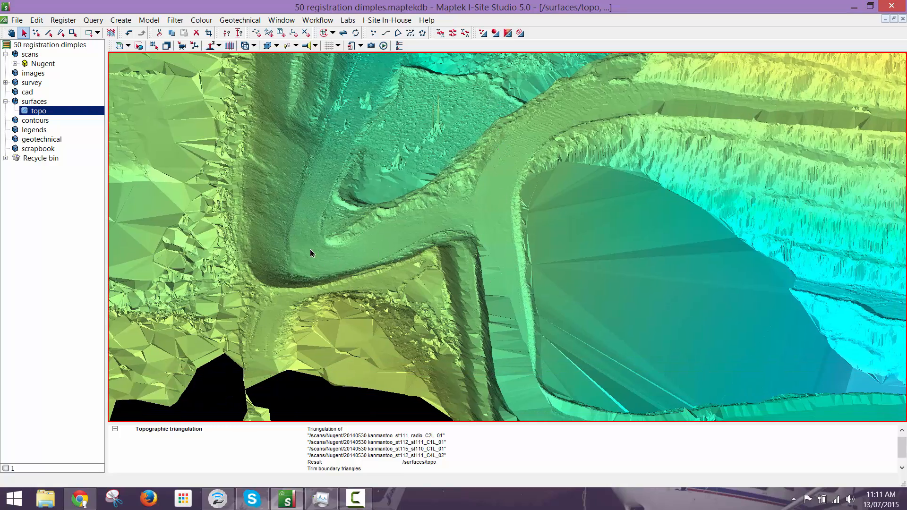
pyautogui.moveTo(310, 252); pyautogui.dragTo(383, 279, button='middle')
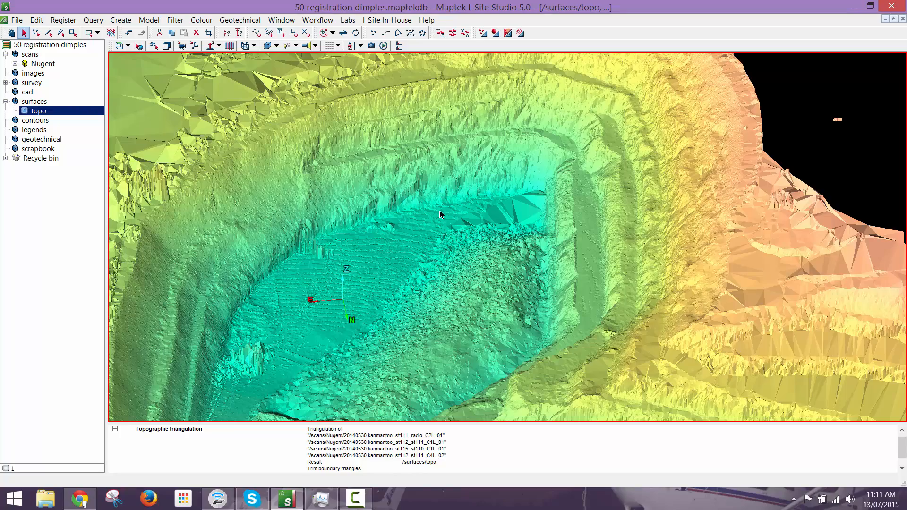
pyautogui.moveTo(520, 267); pyautogui.dragTo(398, 219, button='middle')
pyautogui.scroll(4, 518, 247)
pyautogui.press('/')
pyautogui.click(496, 222)
pyautogui.scroll(4, 497, 223)
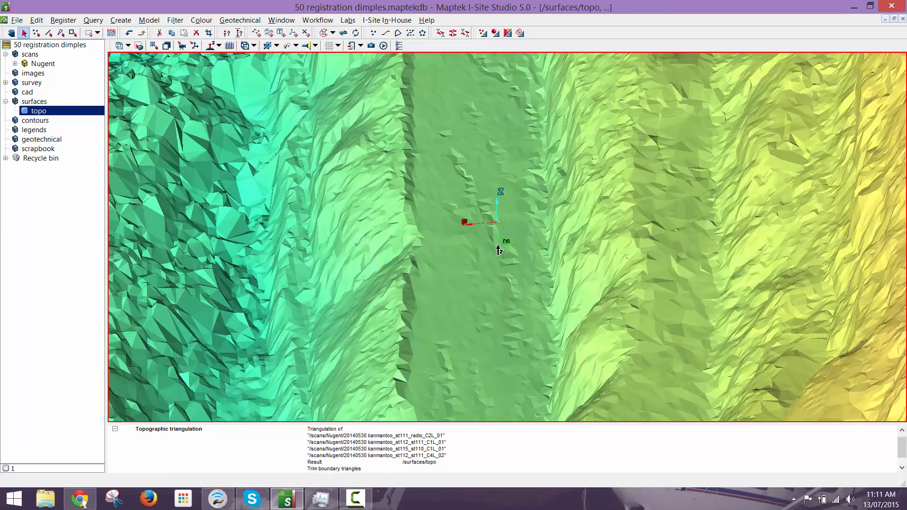
pyautogui.moveTo(498, 249); pyautogui.dragTo(478, 217, button='middle')
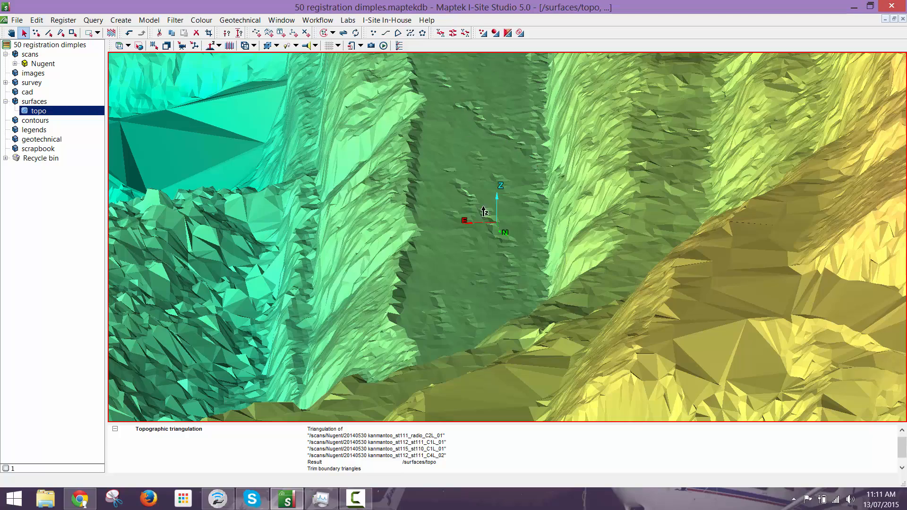
pyautogui.scroll(-8, 485, 211)
pyautogui.moveTo(486, 211); pyautogui.dragTo(391, 217, button='middle')
# Hide the topo surface and display the four individual Nugent scans instead
pyautogui.rightClick(391, 217)
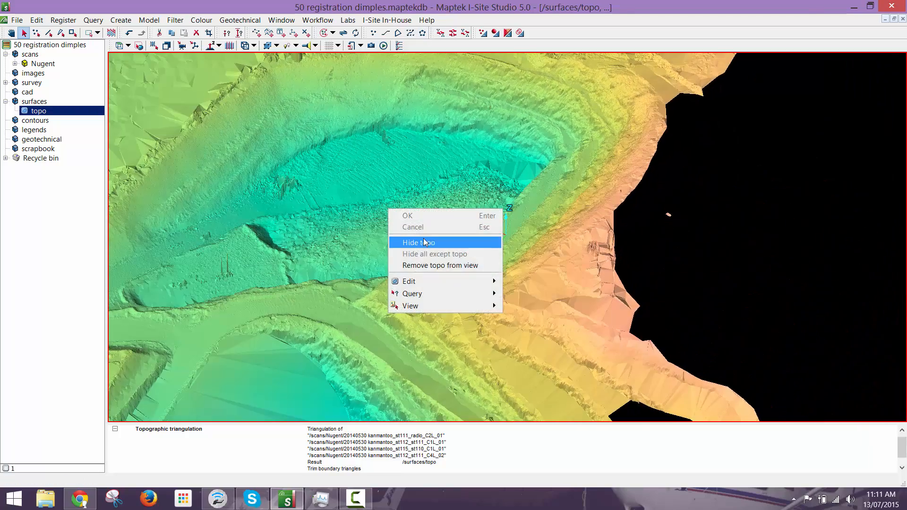
pyautogui.click(427, 239)
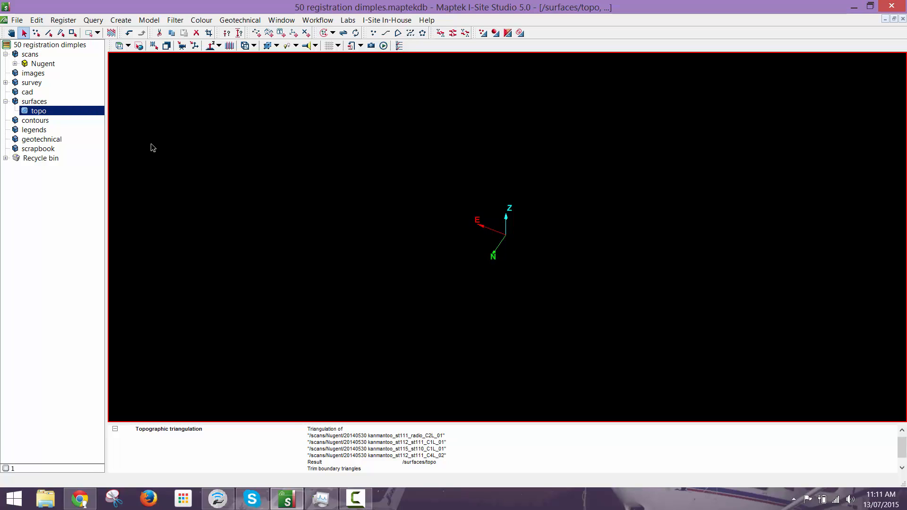
pyautogui.click(15, 64)
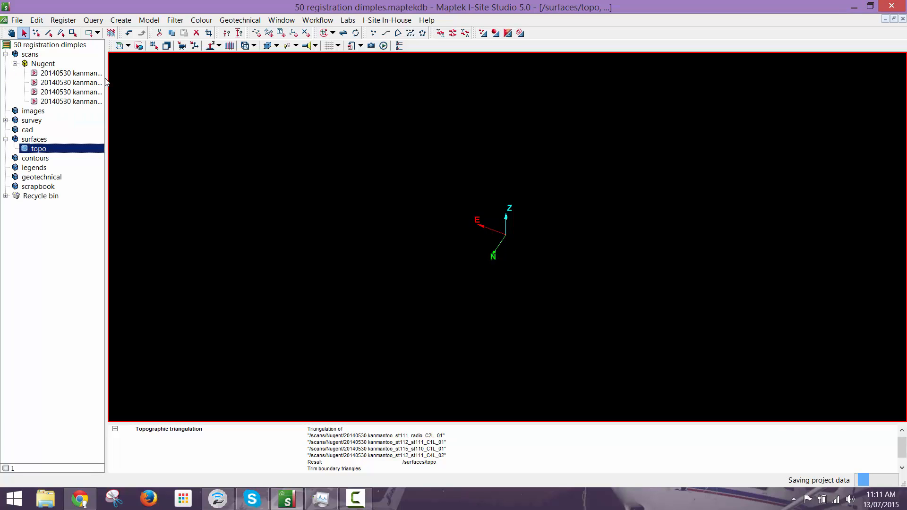
pyautogui.moveTo(106, 83); pyautogui.dragTo(160, 80)
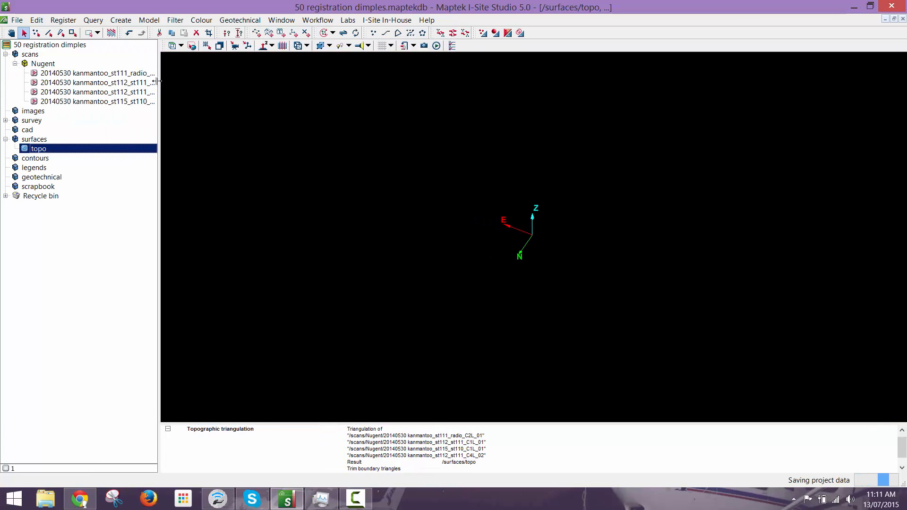
pyautogui.click(131, 83)
pyautogui.keyDown('shift'); pyautogui.click(132, 91); pyautogui.keyUp('shift')
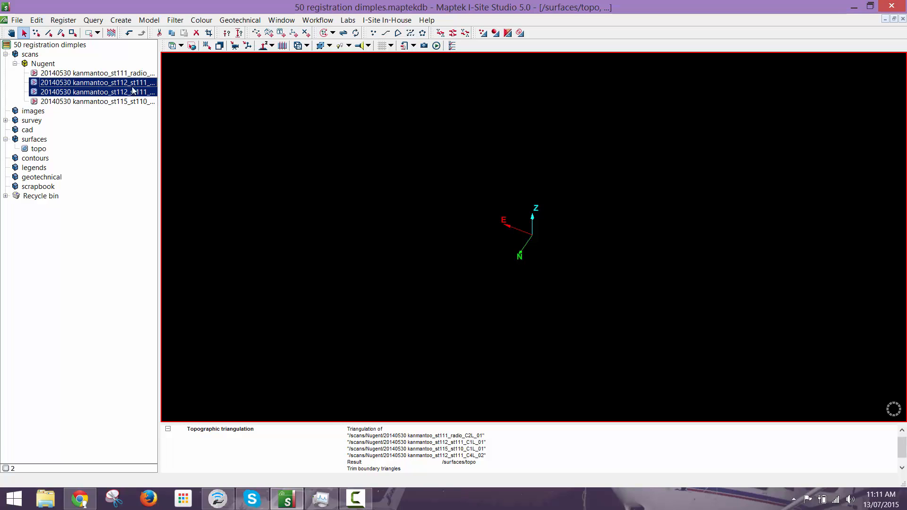
pyautogui.click(129, 73)
pyautogui.keyDown('shift'); pyautogui.click(128, 101); pyautogui.keyUp('shift')
pyautogui.moveTo(129, 101); pyautogui.dragTo(529, 112)
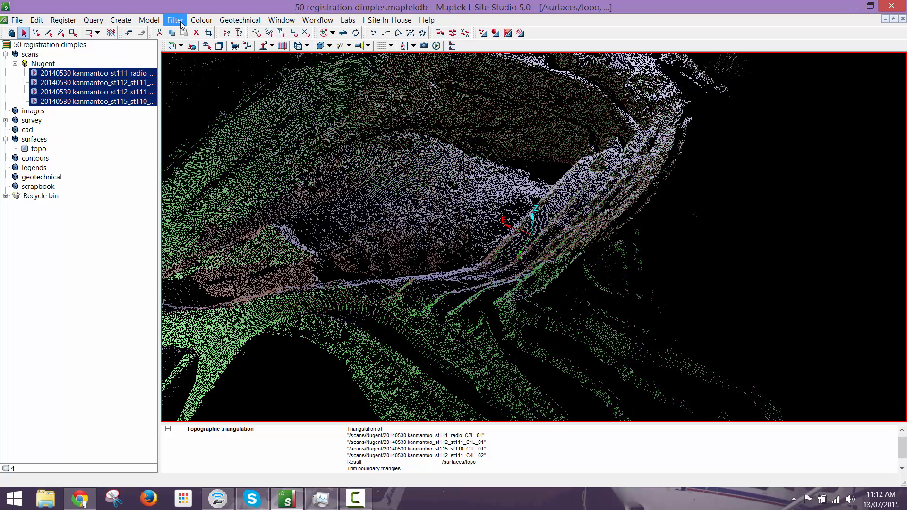
# Show all points of the four scans again and narrow the project tree to enlarge the 3D view
pyautogui.click(175, 20)
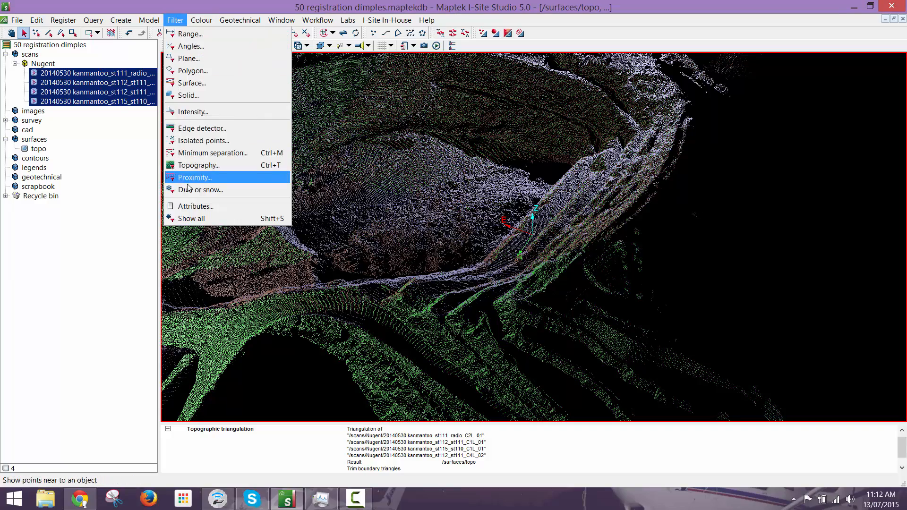
pyautogui.click(189, 219)
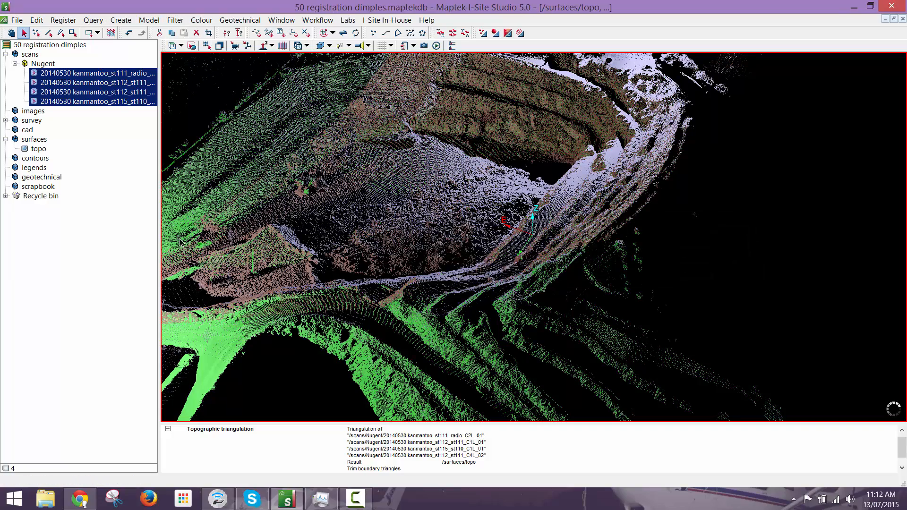
pyautogui.moveTo(159, 235); pyautogui.dragTo(77, 233)
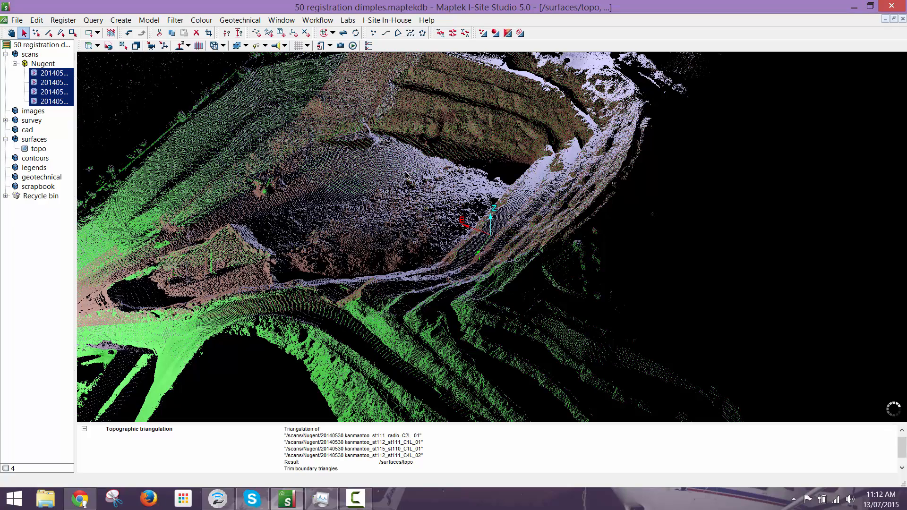
# Filter the four scans by range, keeping the points inside a range starting at 30 m
pyautogui.click(175, 20)
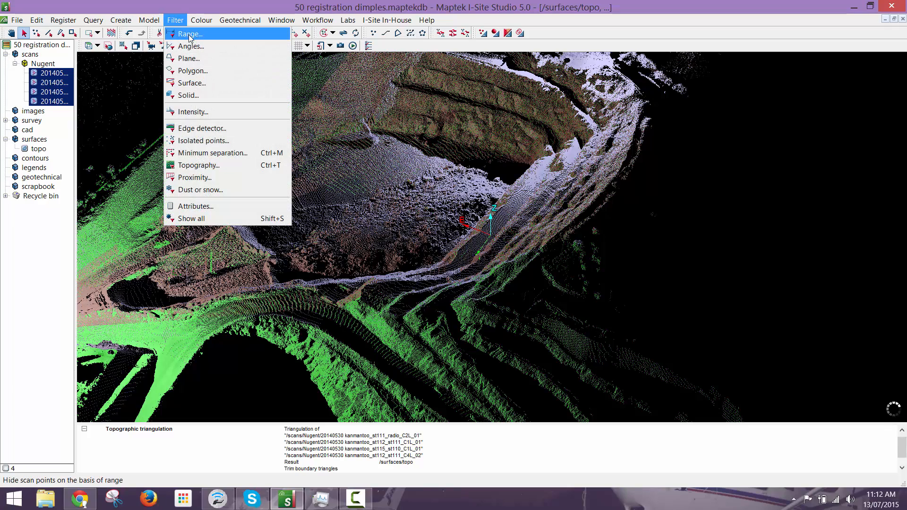
pyautogui.click(189, 34)
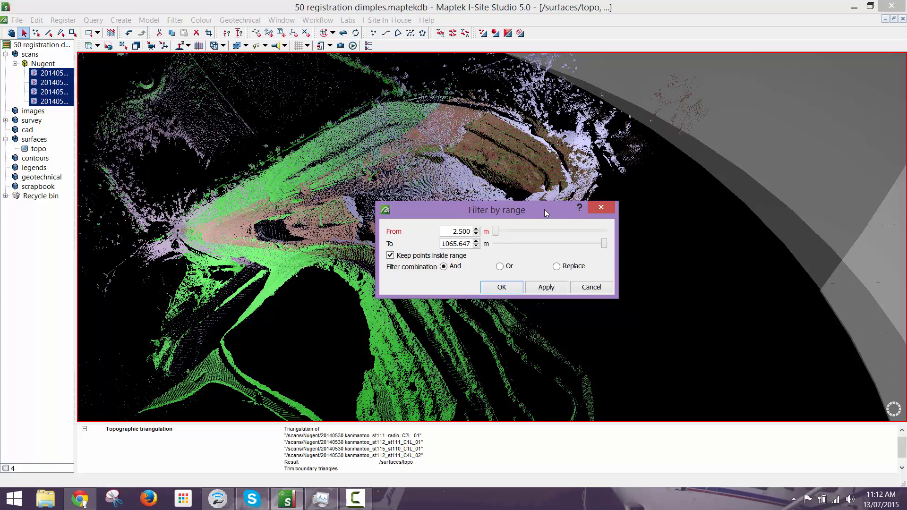
pyautogui.moveTo(544, 209); pyautogui.dragTo(637, 195)
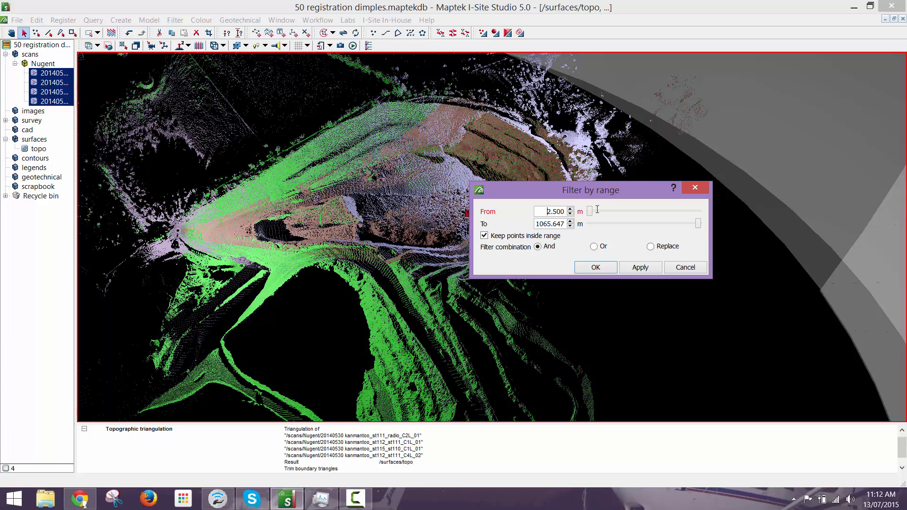
pyautogui.moveTo(597, 209); pyautogui.dragTo(683, 209)
pyautogui.write('30')
pyautogui.click(595, 267)
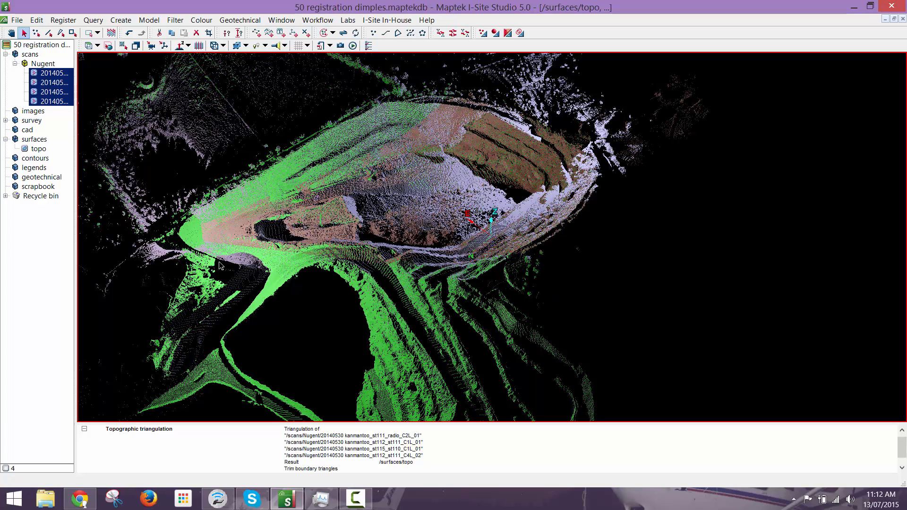
# Start a Global registration of the four scans and smart connect them by edge detection with a connectivity degree of 1.000
pyautogui.click(63, 20)
pyautogui.click(75, 45)
pyautogui.moveTo(409, 59); pyautogui.dragTo(312, 101)
pyautogui.click(411, 125)
pyautogui.click(456, 35)
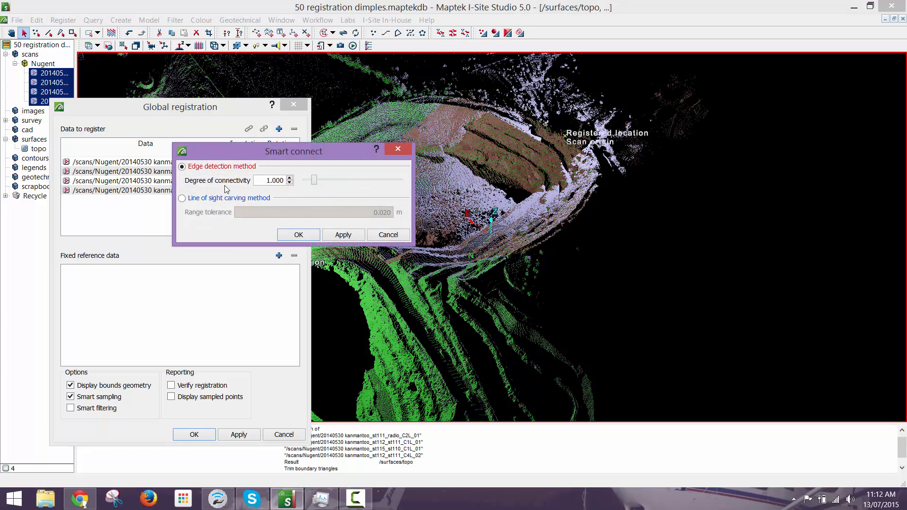
pyautogui.click(299, 235)
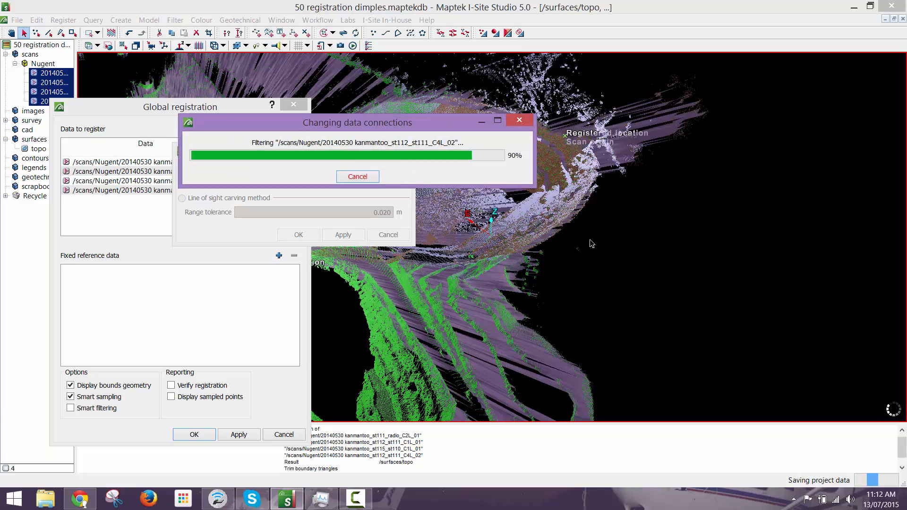
# Examine how the colours of the connected scans mix across the pit floor, walls and overlapping areas
pyautogui.moveTo(446, 199); pyautogui.dragTo(536, 248, button='middle')
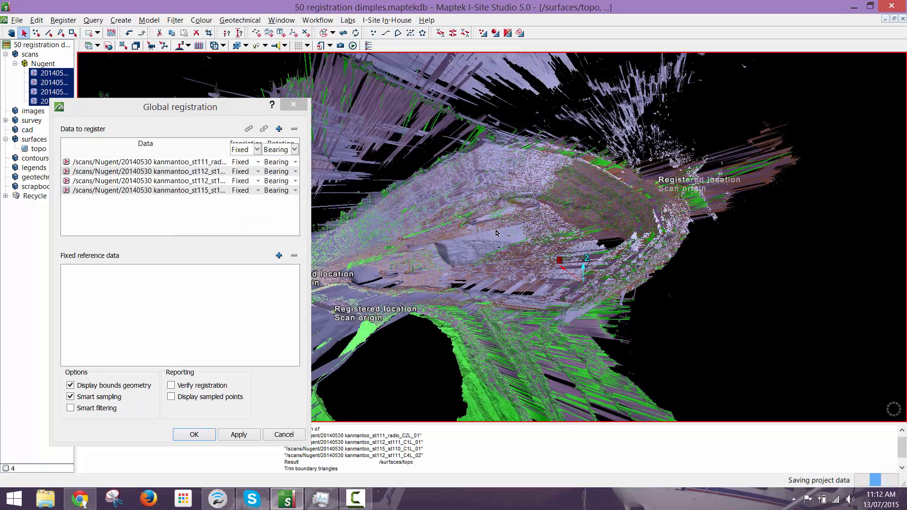
pyautogui.scroll(4, 537, 248)
pyautogui.scroll(3, 535, 223)
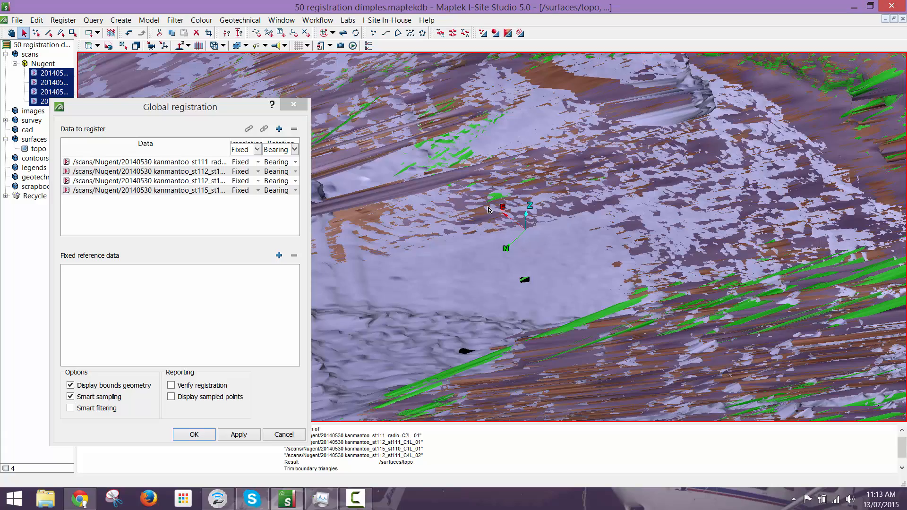
pyautogui.moveTo(546, 268); pyautogui.dragTo(548, 229)
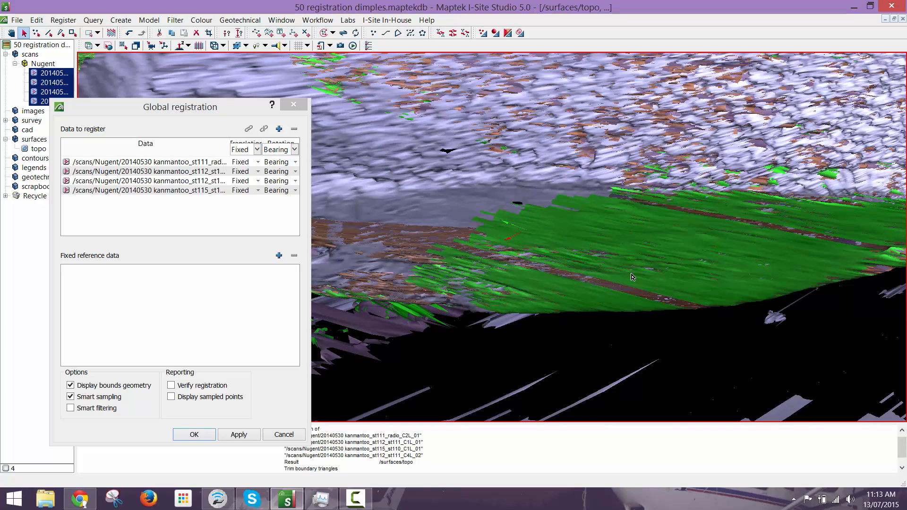
pyautogui.moveTo(612, 306); pyautogui.dragTo(639, 208)
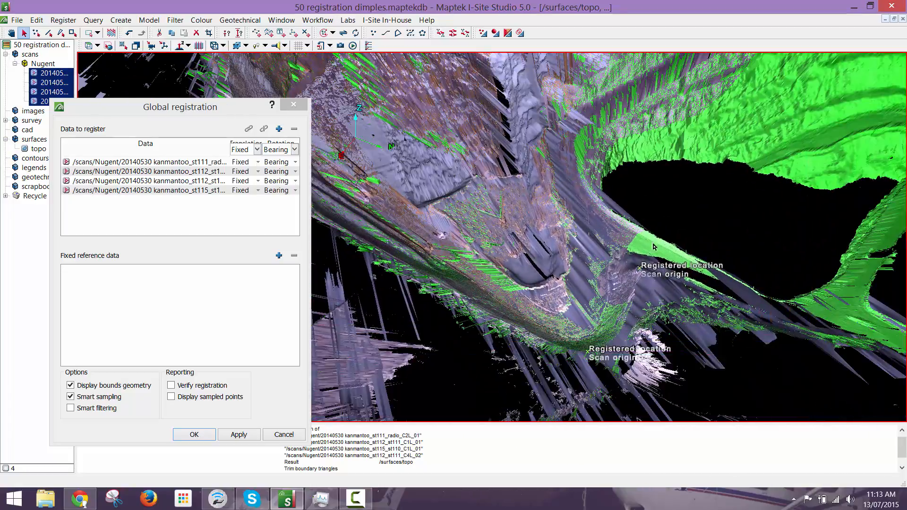
pyautogui.moveTo(435, 210); pyautogui.dragTo(513, 285, button='middle')
pyautogui.moveTo(415, 214); pyautogui.dragTo(363, 258)
pyautogui.scroll(-5, 492, 237)
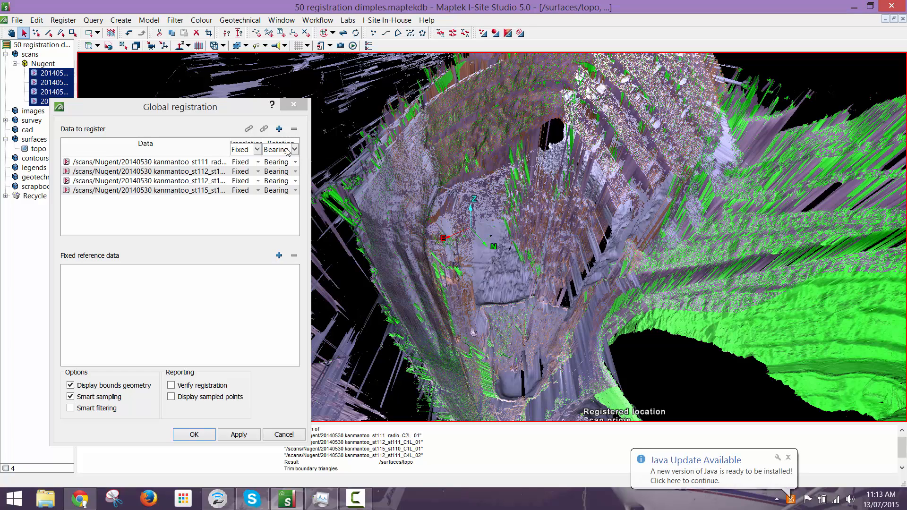
# Set the rotation of all four scans to Free, keeping translation Fixed, and apply the Global registration
pyautogui.click(289, 150)
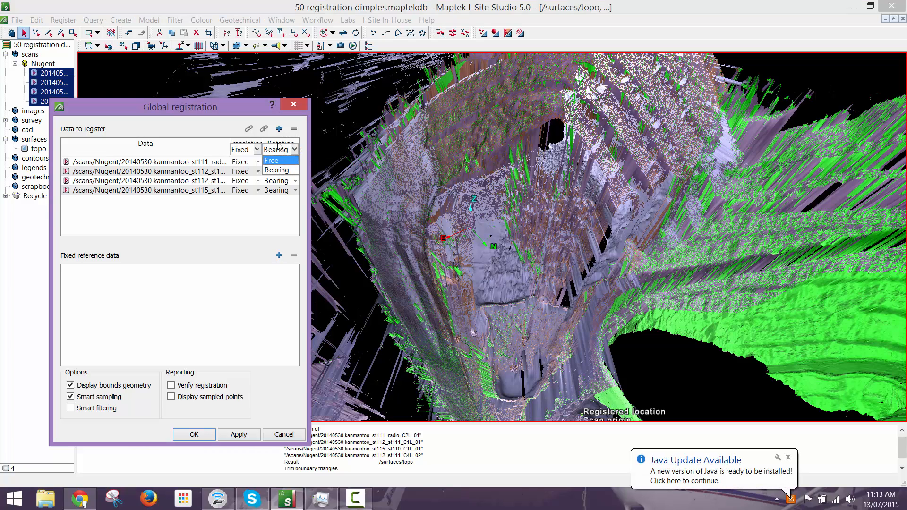
pyautogui.click(279, 162)
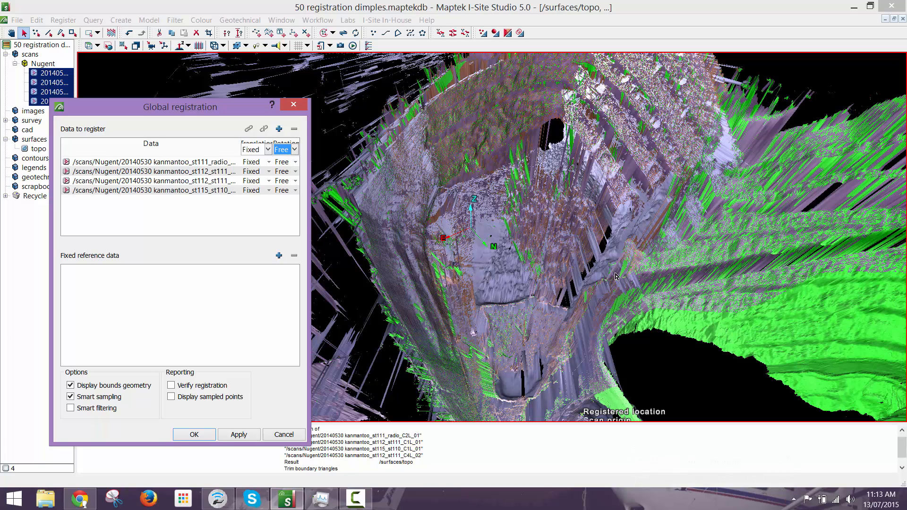
pyautogui.click(236, 435)
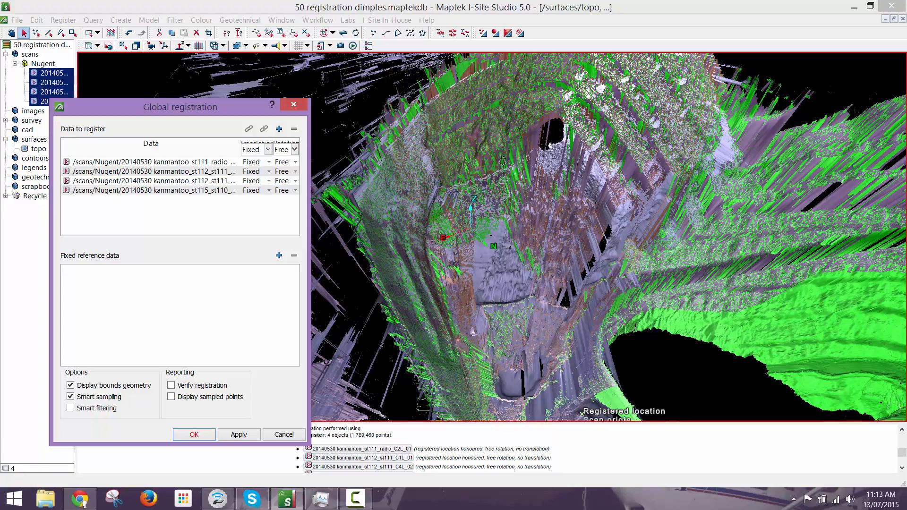
# Check the mix of scan colours over the pit floor, rerun the registration twice with the same settings and close it
pyautogui.scroll(5, 502, 161)
pyautogui.moveTo(503, 161); pyautogui.dragTo(429, 284, button='middle')
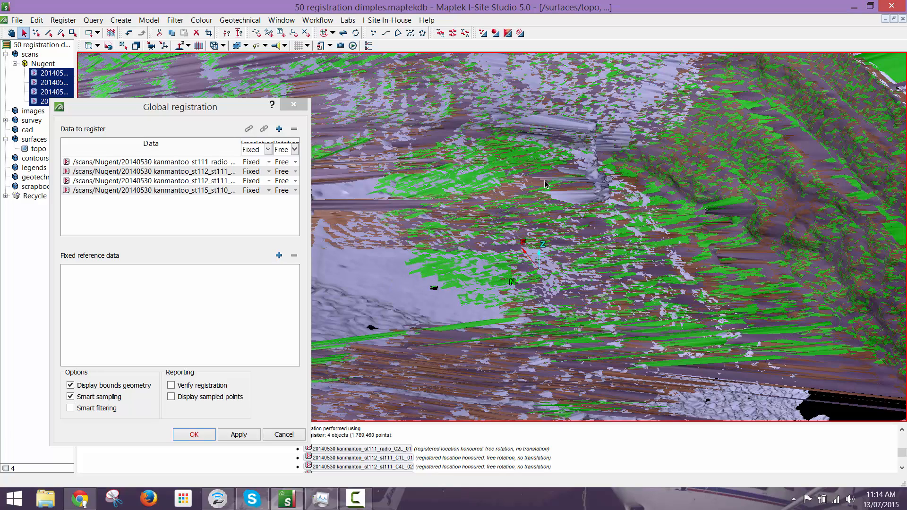
pyautogui.scroll(-5, 586, 303)
pyautogui.moveTo(585, 304); pyautogui.dragTo(705, 240, button='middle')
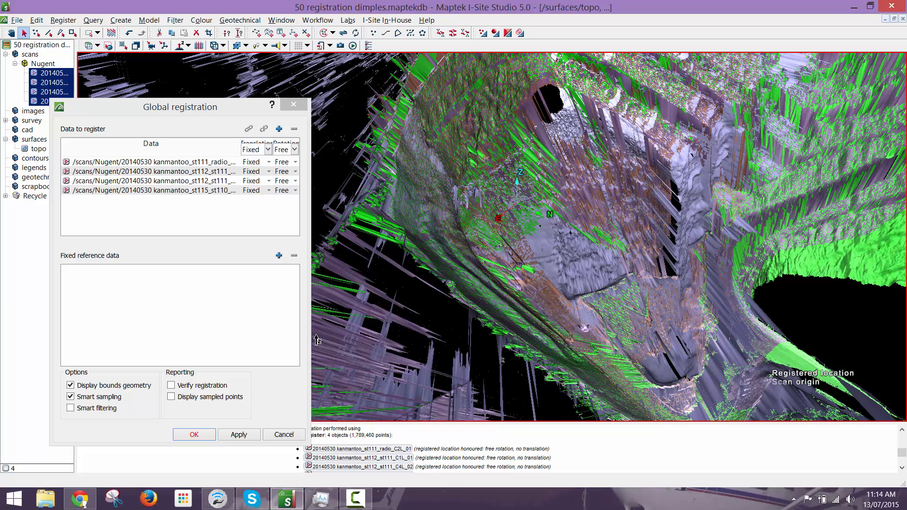
pyautogui.click(231, 438)
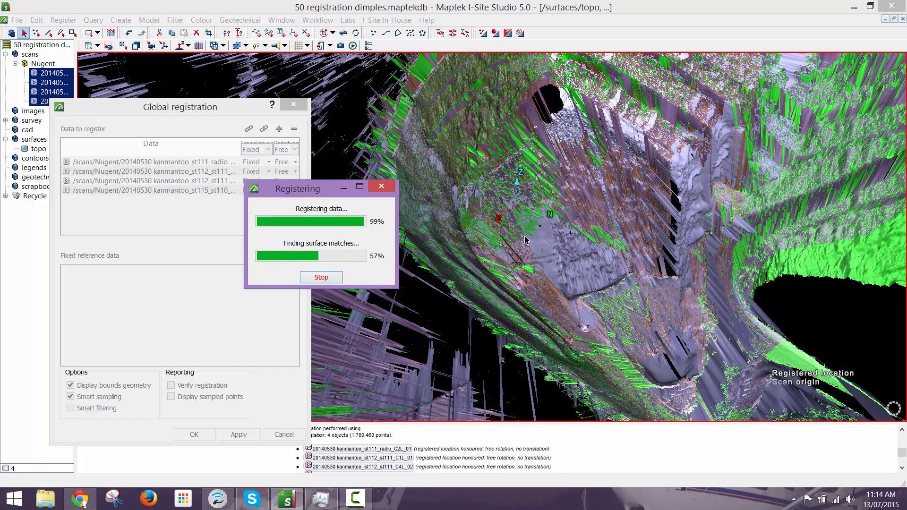
pyautogui.click(239, 434)
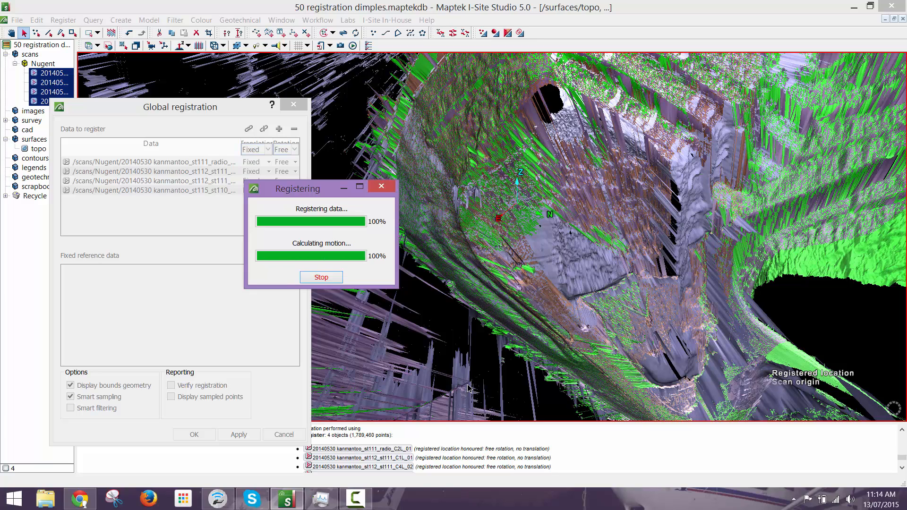
pyautogui.click(293, 105)
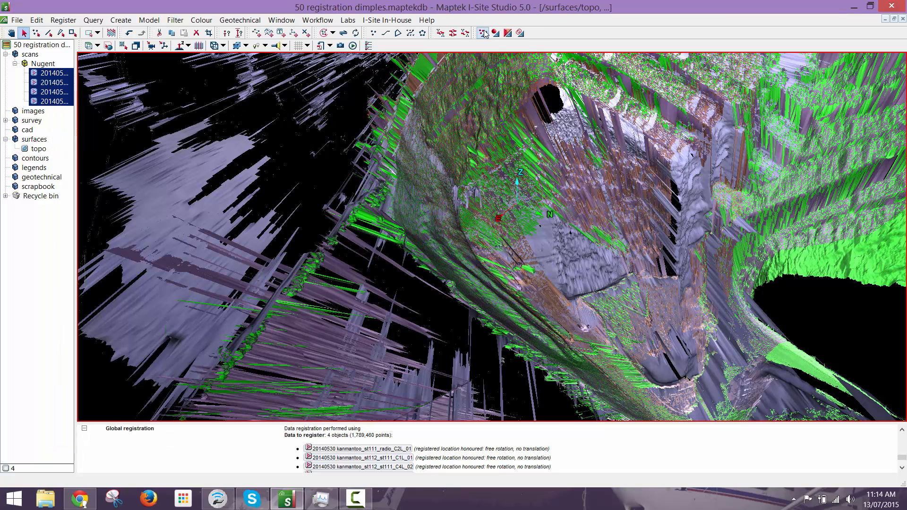
# Disconnect the four scans back to plain points and clear the range filter so all points are shown
pyautogui.click(467, 36)
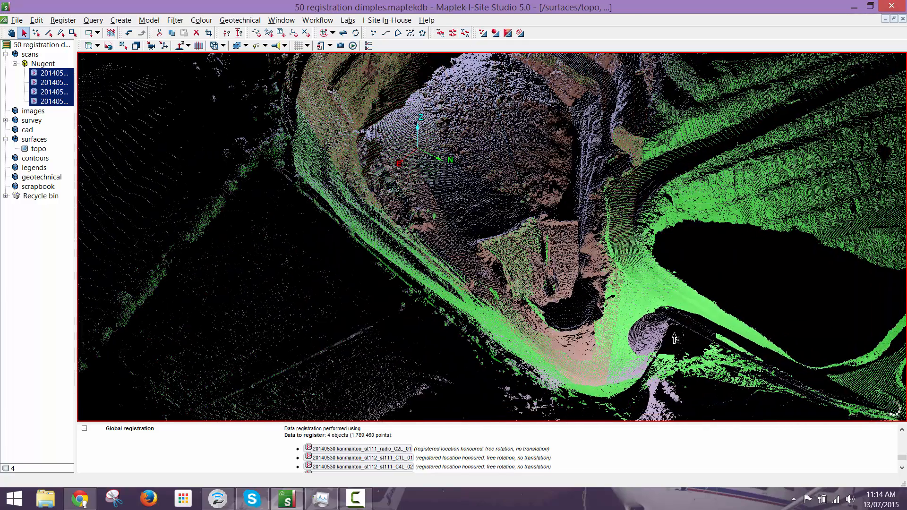
pyautogui.moveTo(659, 356); pyautogui.dragTo(813, 216, button='right')
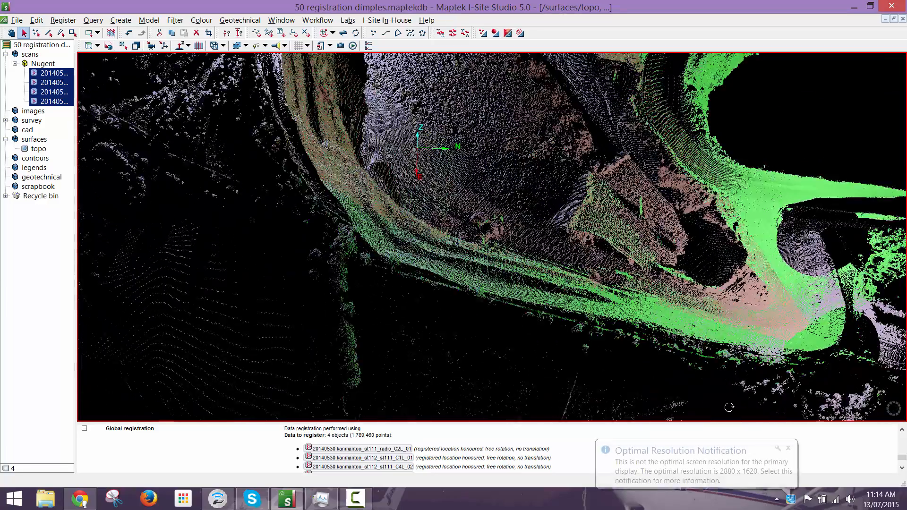
pyautogui.moveTo(814, 216); pyautogui.dragTo(627, 227, button='middle')
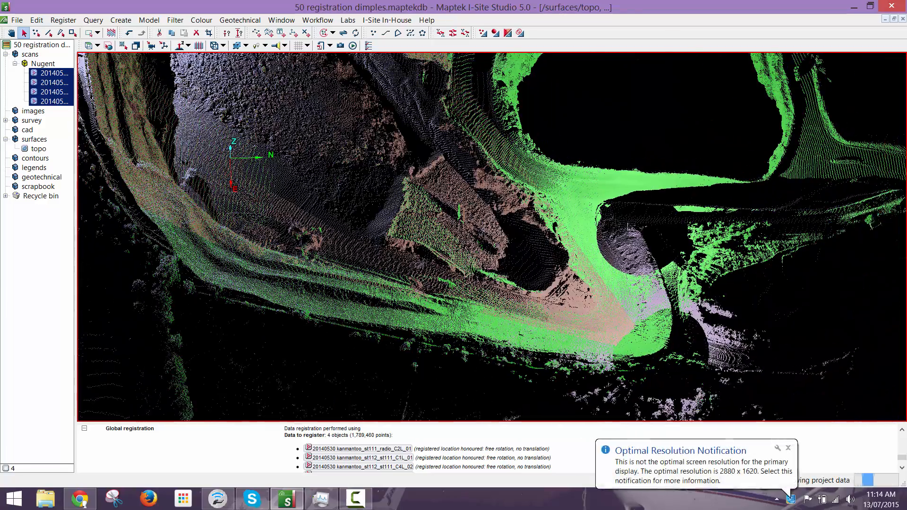
pyautogui.click(175, 20)
pyautogui.click(196, 218)
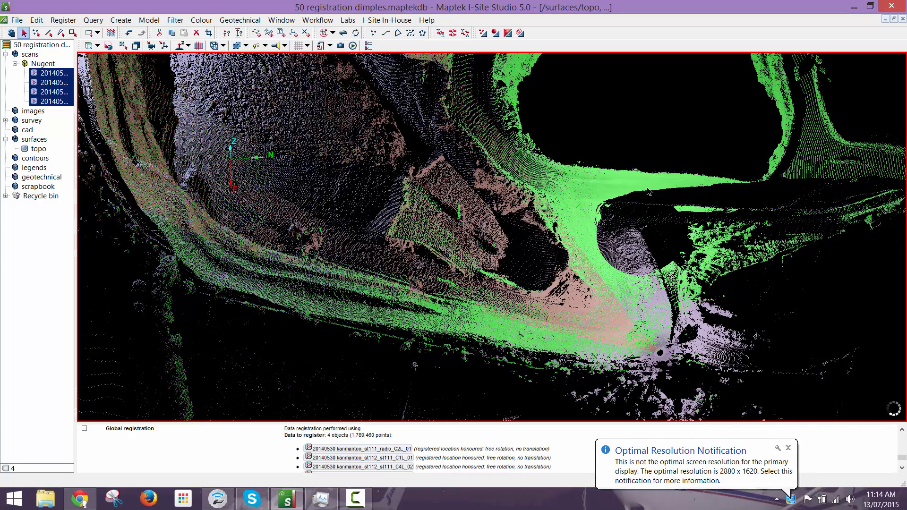
# Apply a 0.500 m lower-points Topography filter to the scans and triangulate them into a single surface, trimming boundary edges at 20 m
pyautogui.click(174, 21)
pyautogui.click(203, 163)
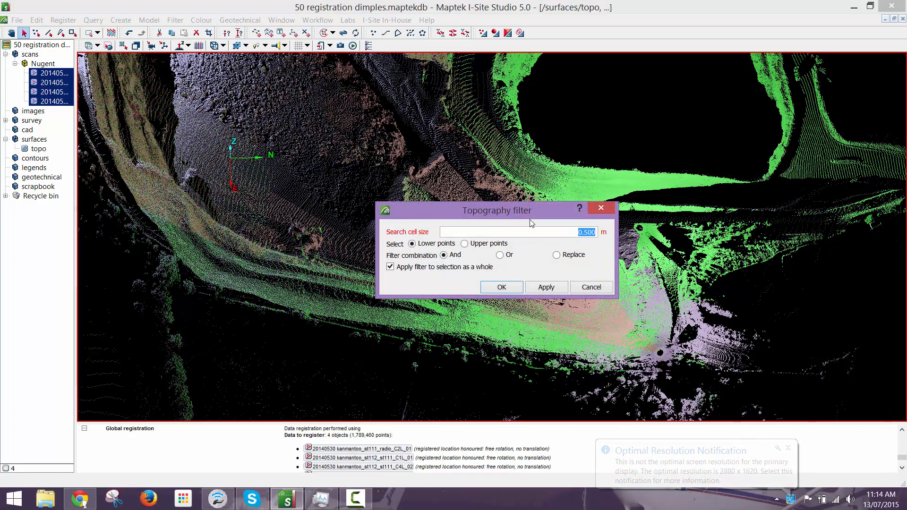
pyautogui.click(502, 287)
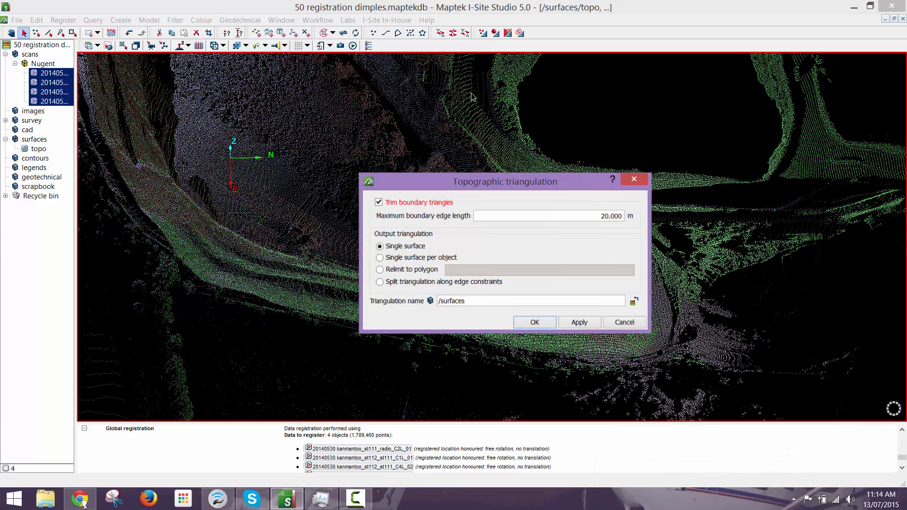
pyautogui.click(535, 323)
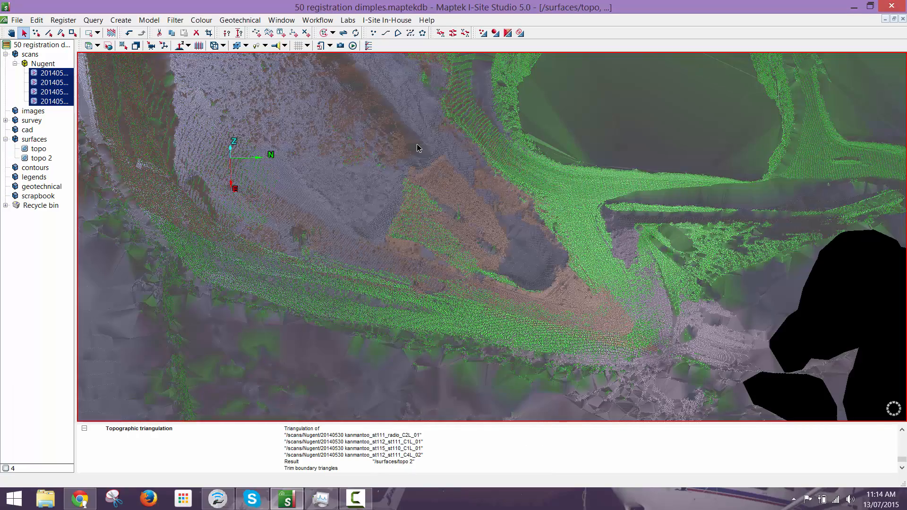
# Hide everything except the topo 2 surface and colour it with the Hue range scheme
pyautogui.rightClick(417, 143)
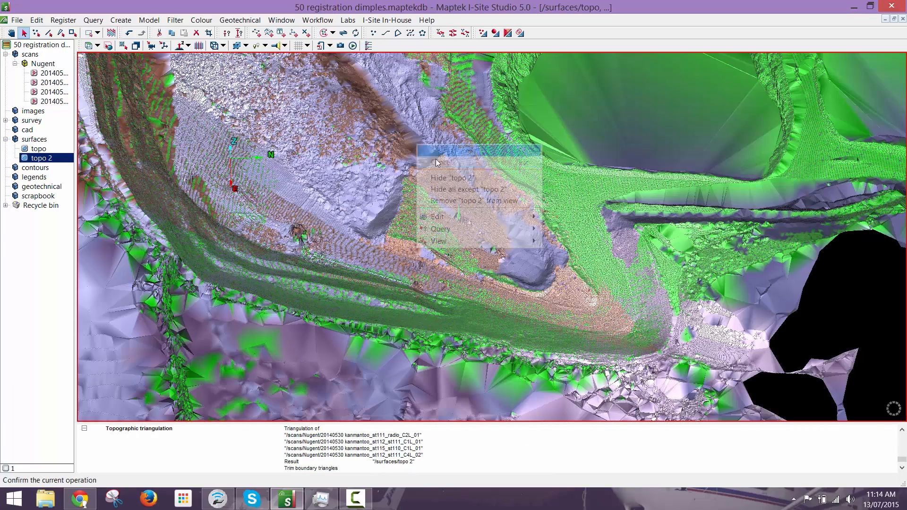
pyautogui.click(458, 191)
pyautogui.click(202, 20)
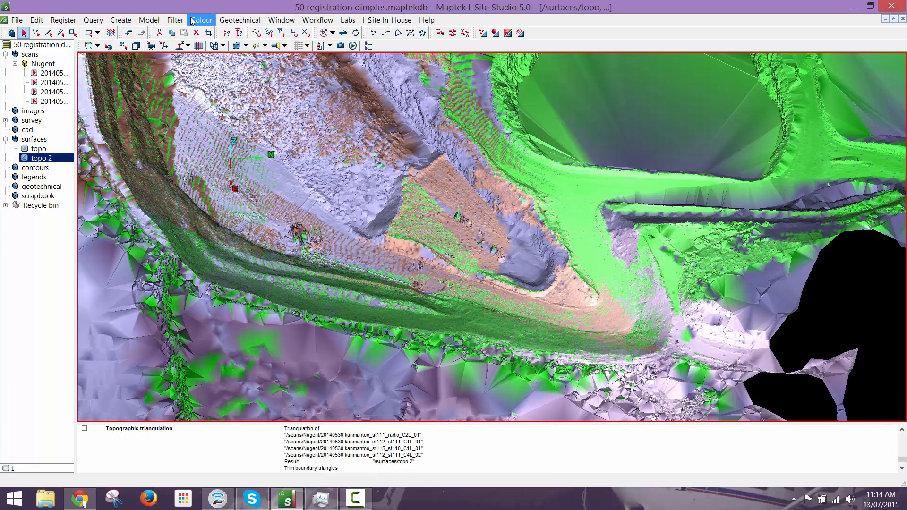
pyautogui.moveTo(288, 86)
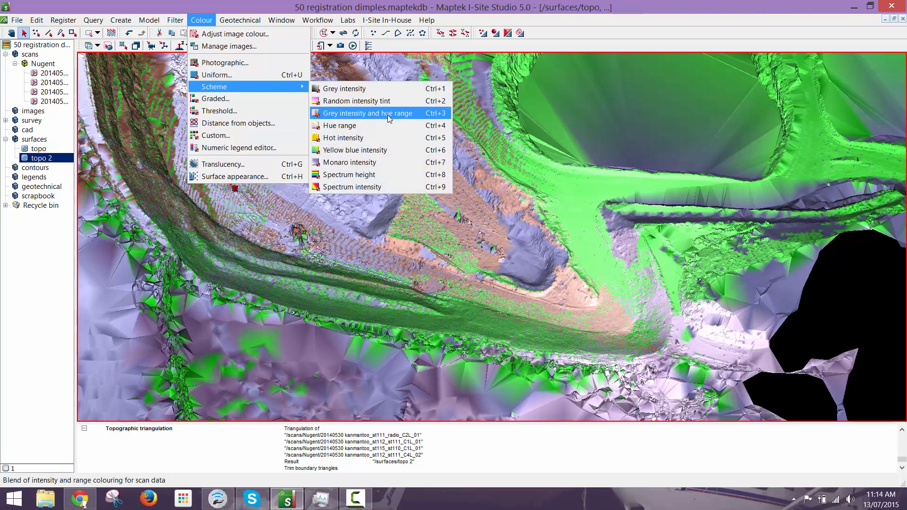
pyautogui.click(378, 126)
# Inspect the pit floor, rock pile and benches of the topo 2 surface for remaining ridges and dimples
pyautogui.moveTo(478, 214); pyautogui.dragTo(232, 159, button='right')
pyautogui.scroll(5, 223, 160)
pyautogui.press('c')
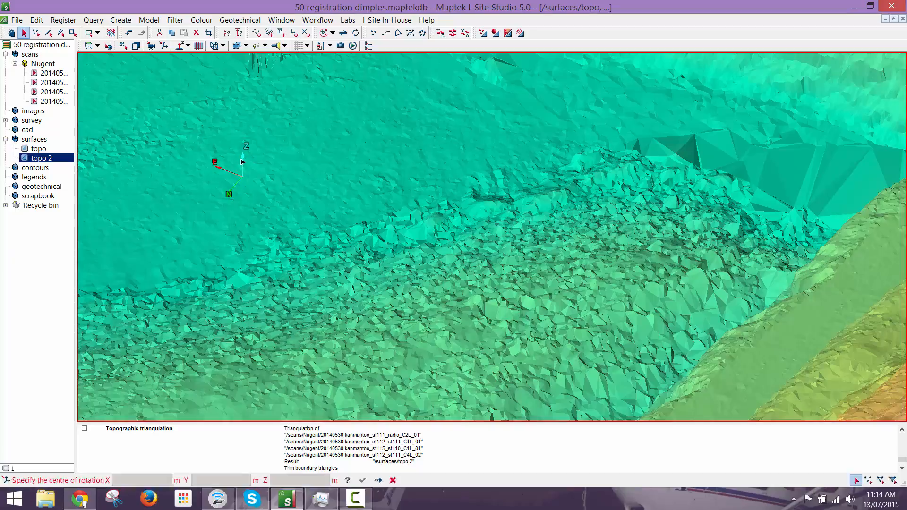
pyautogui.click(243, 164)
pyautogui.moveTo(266, 183); pyautogui.dragTo(353, 203, button='middle')
pyautogui.moveTo(353, 203); pyautogui.dragTo(277, 236, button='right')
pyautogui.moveTo(277, 237); pyautogui.dragTo(12, 306, button='middle')
pyautogui.scroll(-3, 695, 171)
pyautogui.moveTo(695, 170); pyautogui.dragTo(489, 352, button='middle')
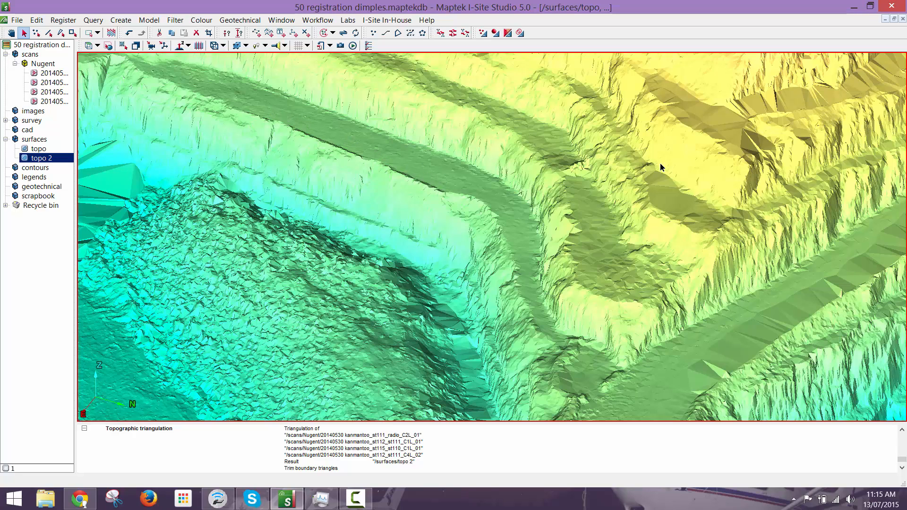
# Open the original topo surface in a second view window, then tile and tie it with the topo 2 view
pyautogui.click(895, 19)
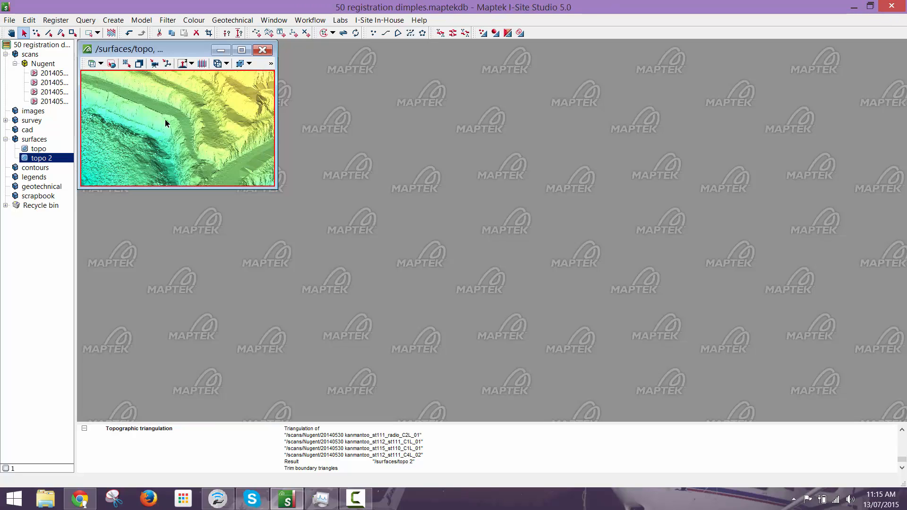
pyautogui.click(37, 149)
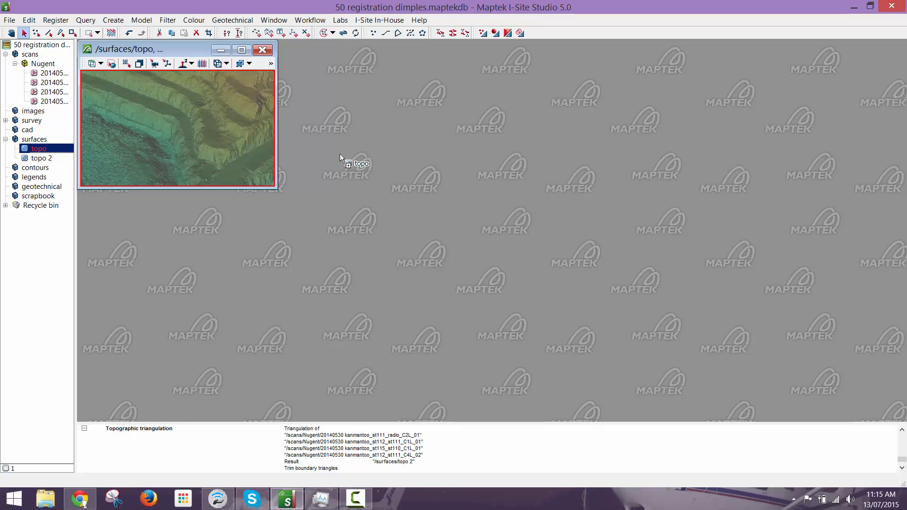
pyautogui.moveTo(492, 133); pyautogui.dragTo(496, 146)
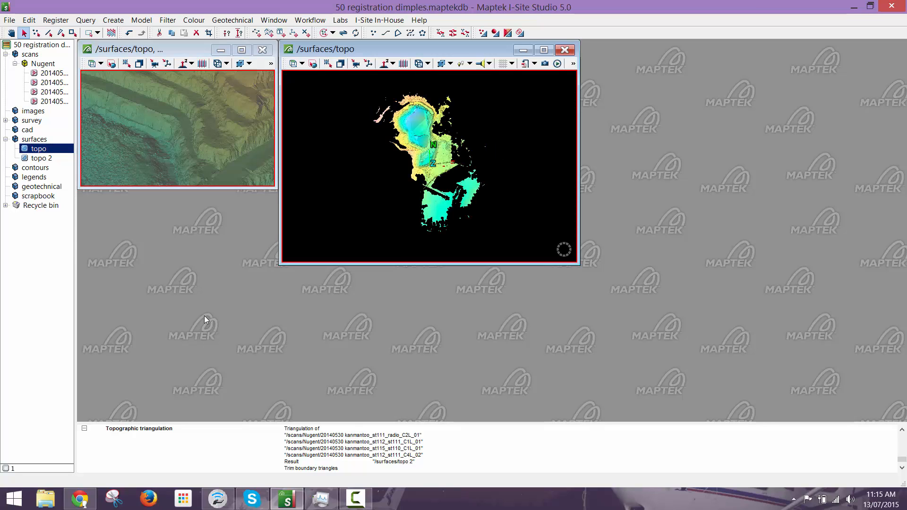
pyautogui.rightClick(214, 282)
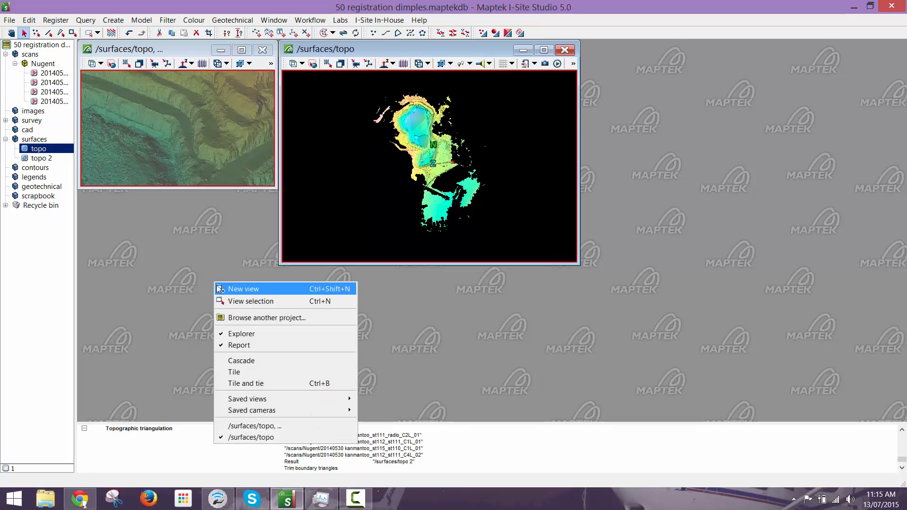
pyautogui.click(246, 385)
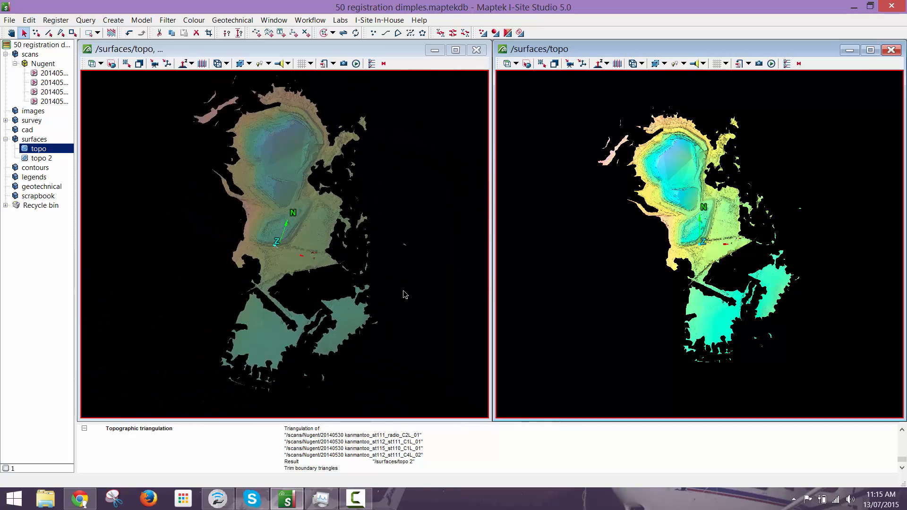
# Compare the pit floor of topo 2 and the original topo in the tied views, centring the rotation on the floor
pyautogui.moveTo(407, 285); pyautogui.dragTo(204, 218)
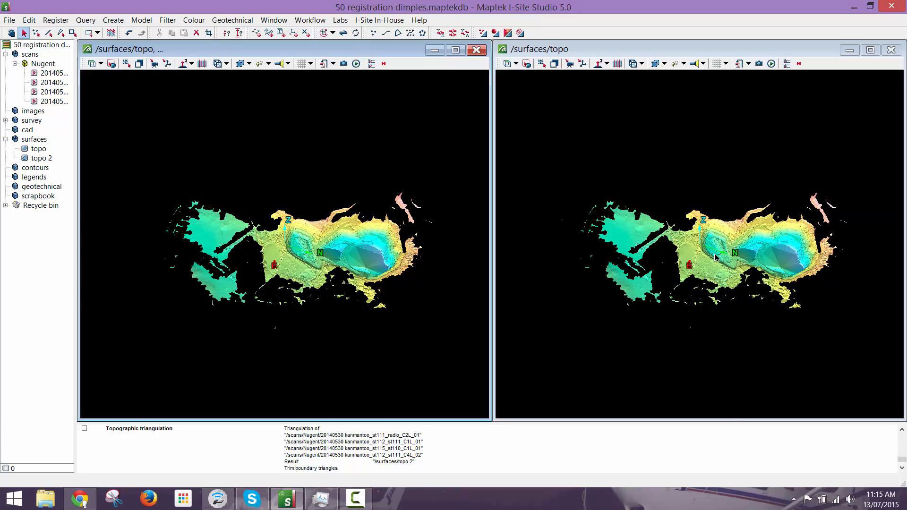
pyautogui.scroll(5, 715, 257)
pyautogui.scroll(3, 712, 251)
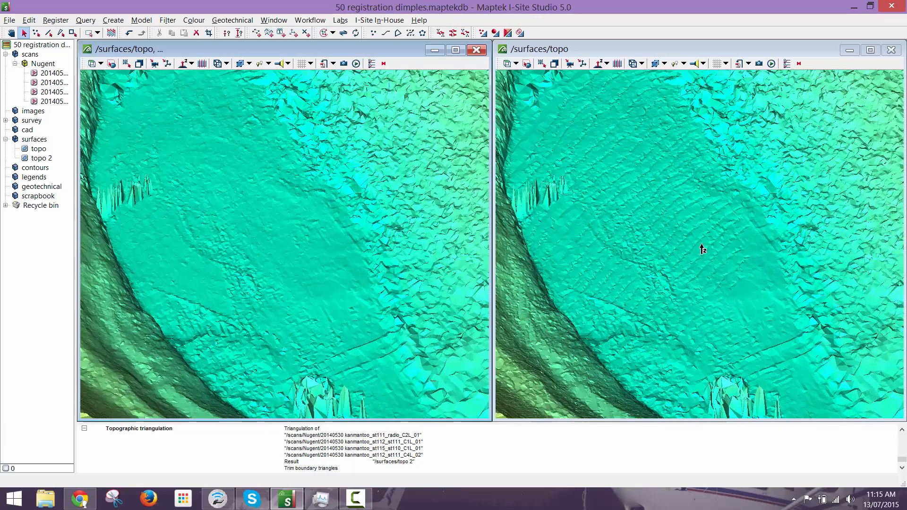
pyautogui.press('c')
pyautogui.click(691, 233)
pyautogui.moveTo(732, 250); pyautogui.dragTo(699, 238, button='right')
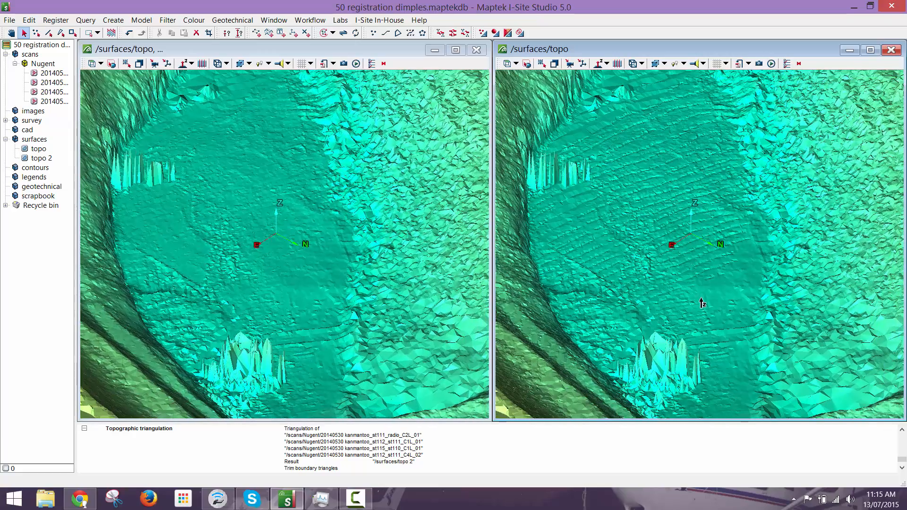
# Compare both surfaces along the benches and across the pit floor from a lower viewing angle
pyautogui.scroll(-5, 766, 205)
pyautogui.scroll(5, 755, 205)
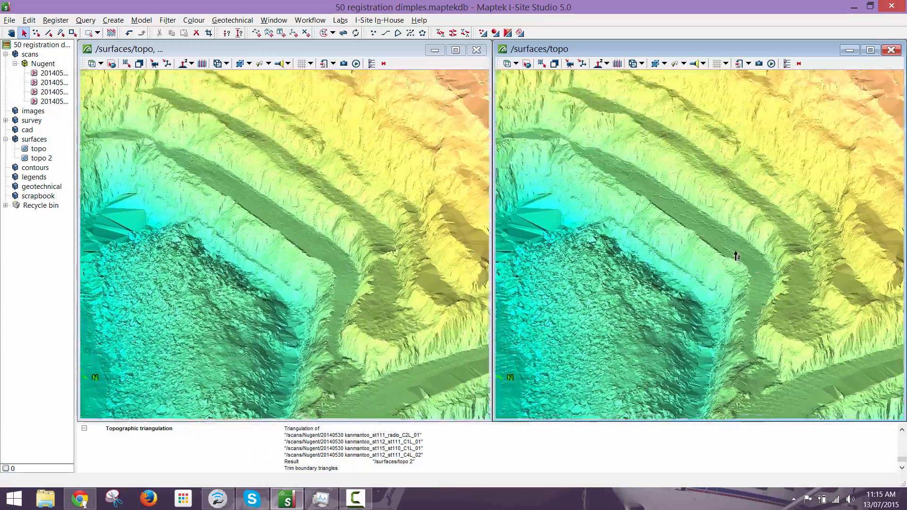
pyautogui.scroll(4, 718, 239)
pyautogui.press('c')
pyautogui.click(698, 229)
pyautogui.moveTo(698, 229); pyautogui.dragTo(322, 231, button='right')
pyautogui.scroll(4, 256, 251)
pyautogui.moveTo(242, 245); pyautogui.dragTo(304, 266, button='middle')
pyautogui.moveTo(304, 265); pyautogui.dragTo(384, 196, button='right')
pyautogui.rightClick(316, 197)
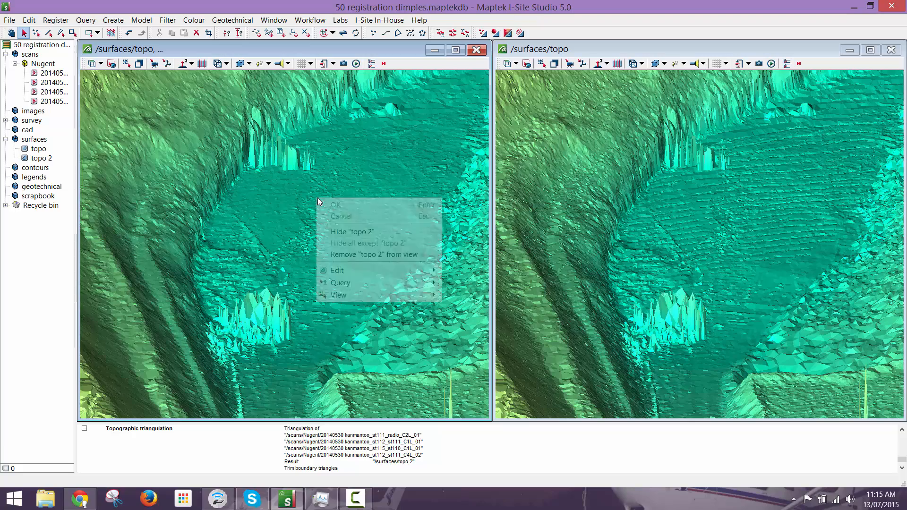
# Close the view window of the original topo surface and maximise the topo 2 view
pyautogui.rightClick(236, 241)
pyautogui.click(416, 253)
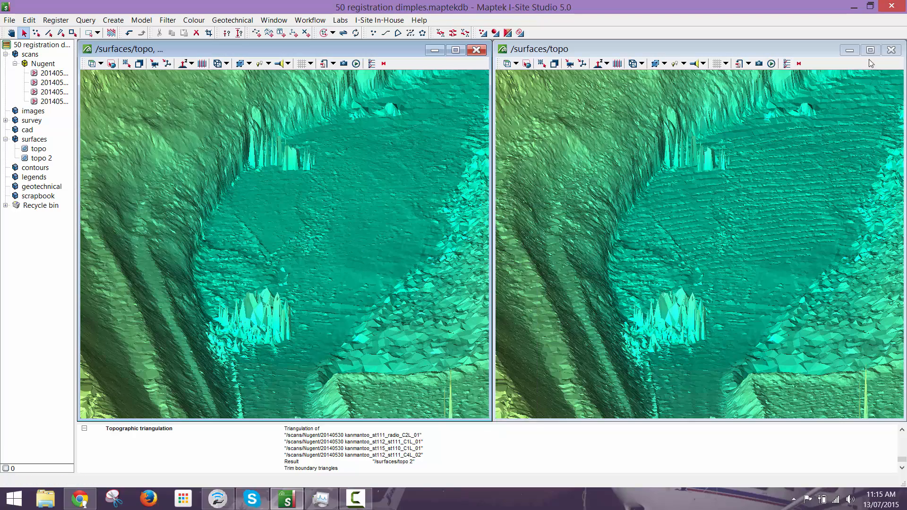
pyautogui.click(890, 50)
pyautogui.click(454, 49)
pyautogui.scroll(-5, 470, 116)
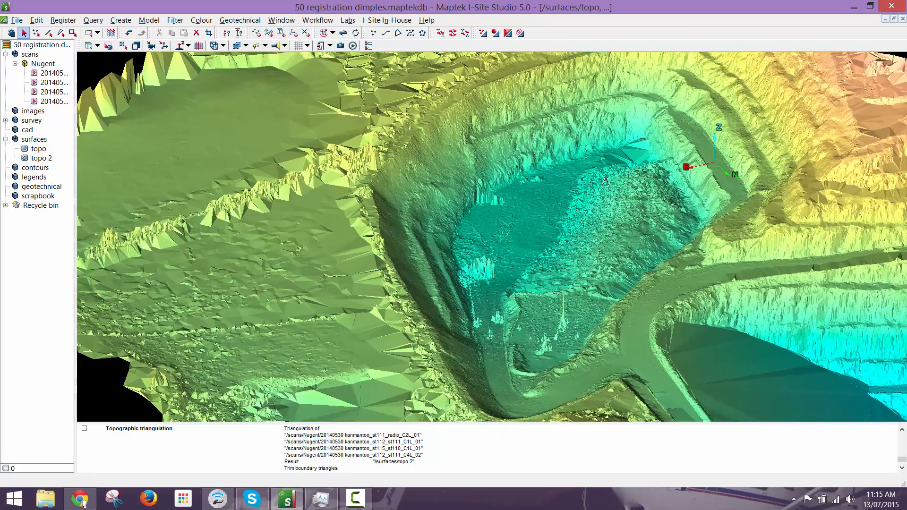
# Outline the pit from above with a freeform point selection and crop topo 2 to the selected points
pyautogui.moveTo(470, 116); pyautogui.dragTo(475, 211, button='right')
pyautogui.moveTo(475, 211); pyautogui.dragTo(404, 300, button='middle')
pyautogui.click(36, 33)
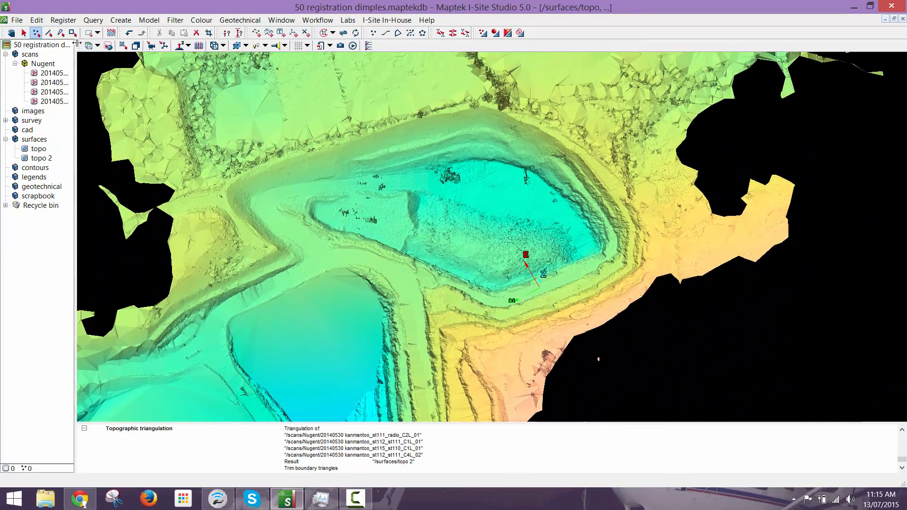
pyautogui.click(96, 33)
pyautogui.click(137, 55)
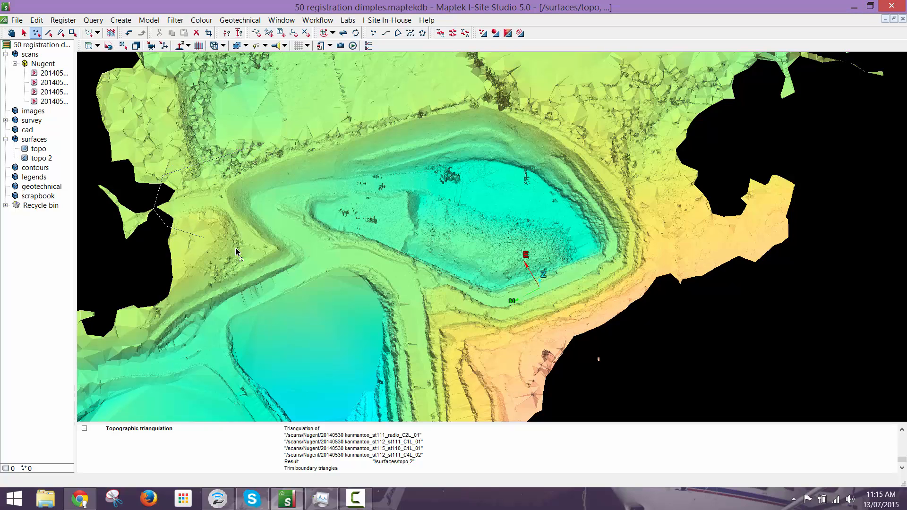
pyautogui.click(698, 243)
pyautogui.doubleClick(312, 131)
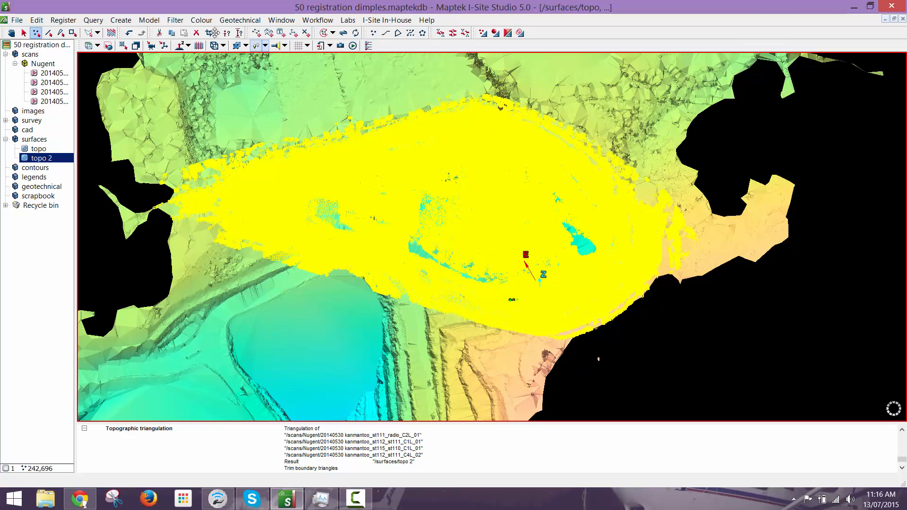
pyautogui.click(209, 34)
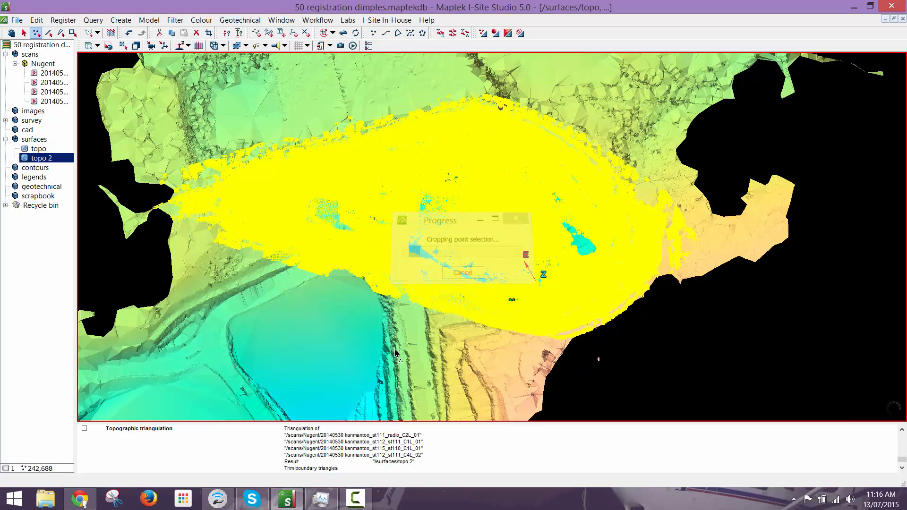
# Despike the cropped topo 2 surface and centre the rotation on the flat area beside the rock pile
pyautogui.moveTo(426, 268); pyautogui.dragTo(426, 279, button='right')
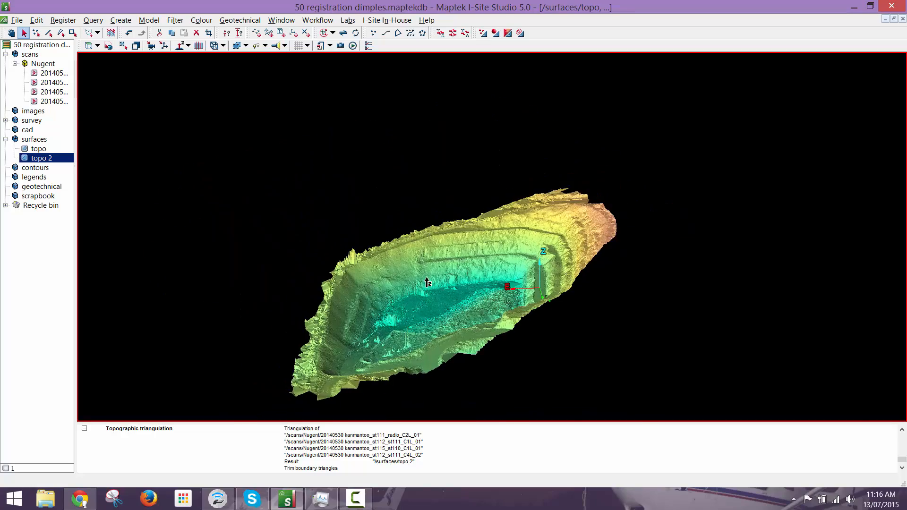
pyautogui.scroll(5, 406, 292)
pyautogui.moveTo(445, 344); pyautogui.dragTo(406, 252, button='right')
pyautogui.rightClick(406, 252)
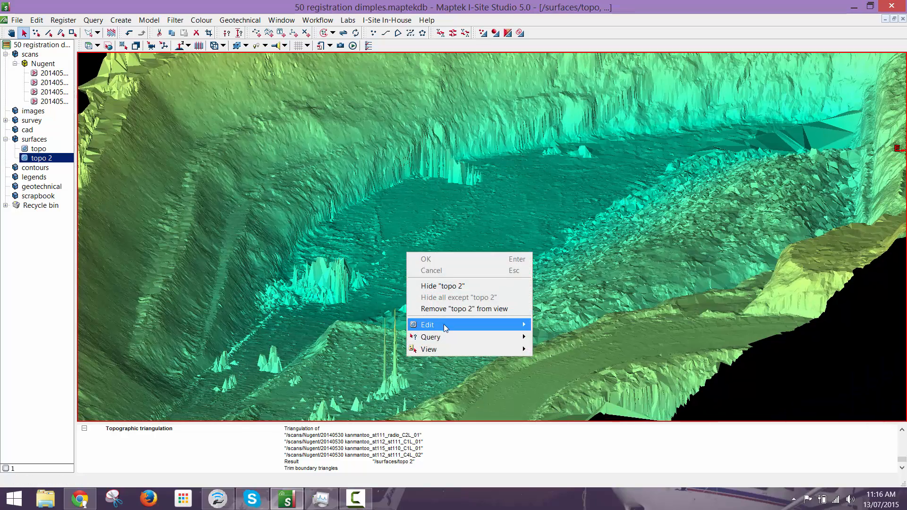
pyautogui.moveTo(444, 325)
pyautogui.click(578, 454)
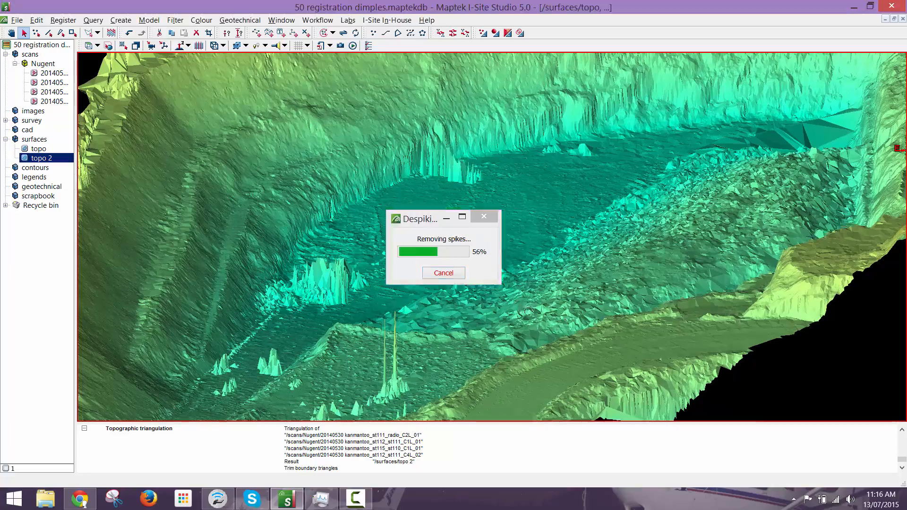
pyautogui.moveTo(528, 311); pyautogui.dragTo(662, 263, button='right')
pyautogui.press('c')
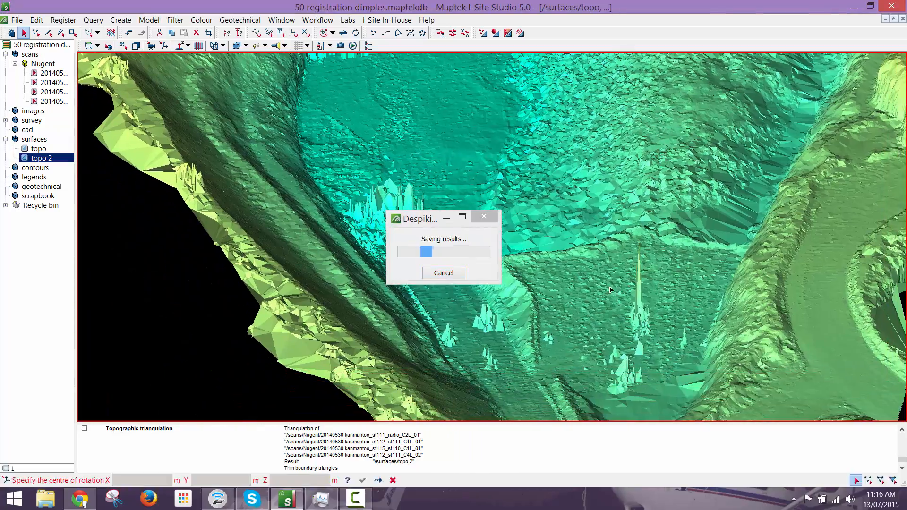
pyautogui.click(591, 300)
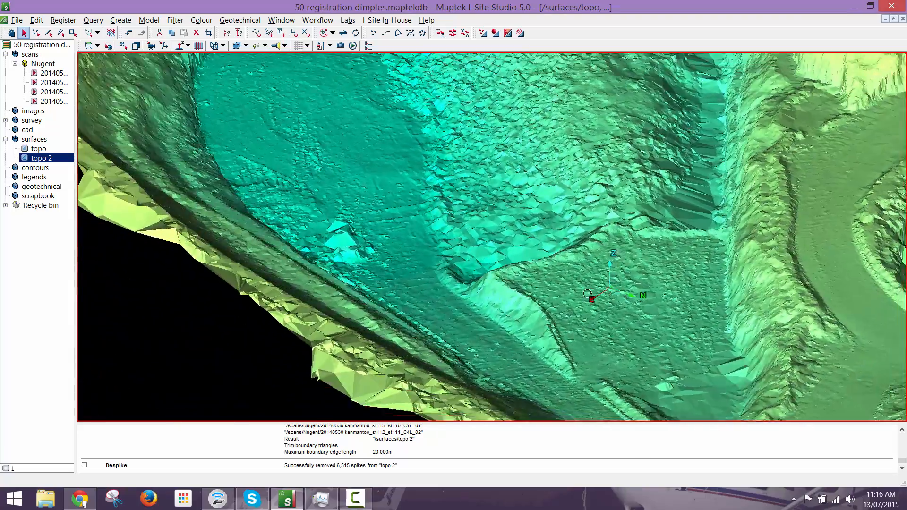
# Select the points of the leftover lumps on the pit floor with a freeform outline and delete them
pyautogui.moveTo(587, 294); pyautogui.dragTo(561, 328, button='right')
pyautogui.moveTo(896, 150); pyautogui.dragTo(495, 259, button='middle')
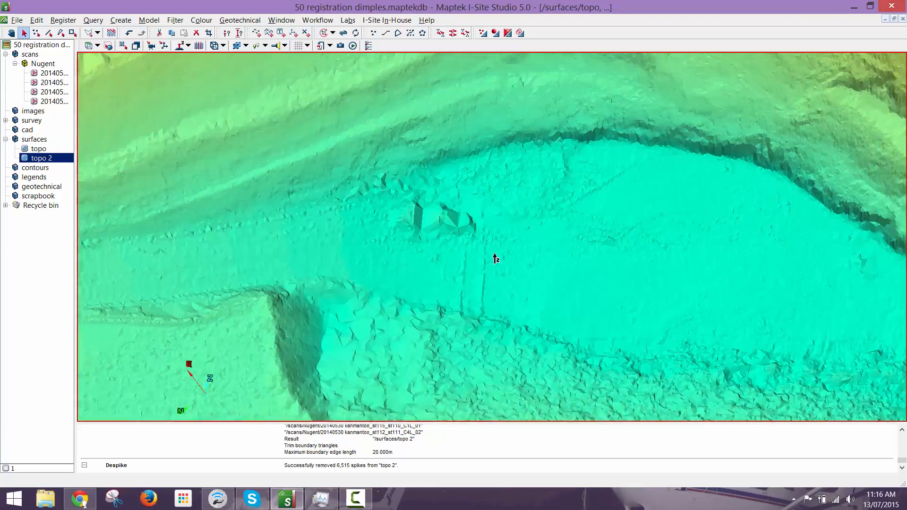
pyautogui.scroll(3, 495, 258)
pyautogui.press('p')
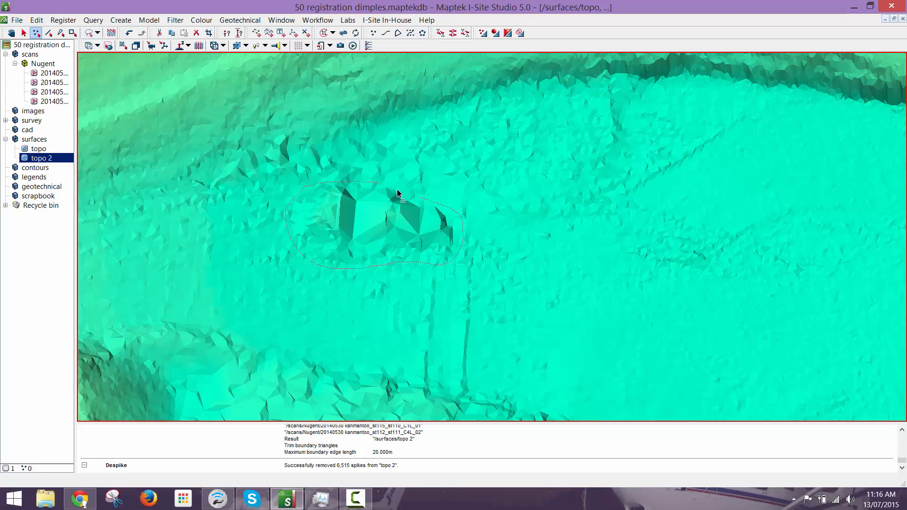
pyautogui.moveTo(397, 191); pyautogui.dragTo(399, 193)
pyautogui.press('Delete')
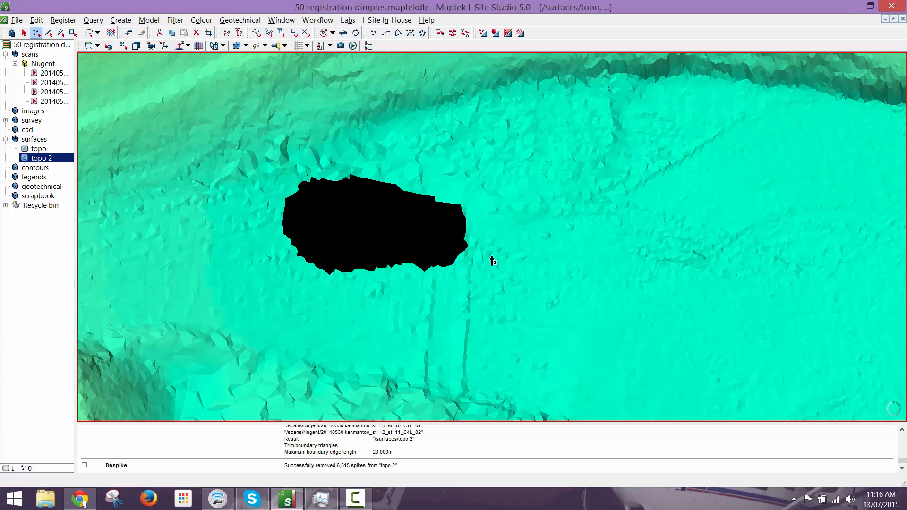
# Select points along the edge of the hole in the pit floor and fill the hole in topo 2
pyautogui.moveTo(492, 257); pyautogui.dragTo(467, 255, button='middle')
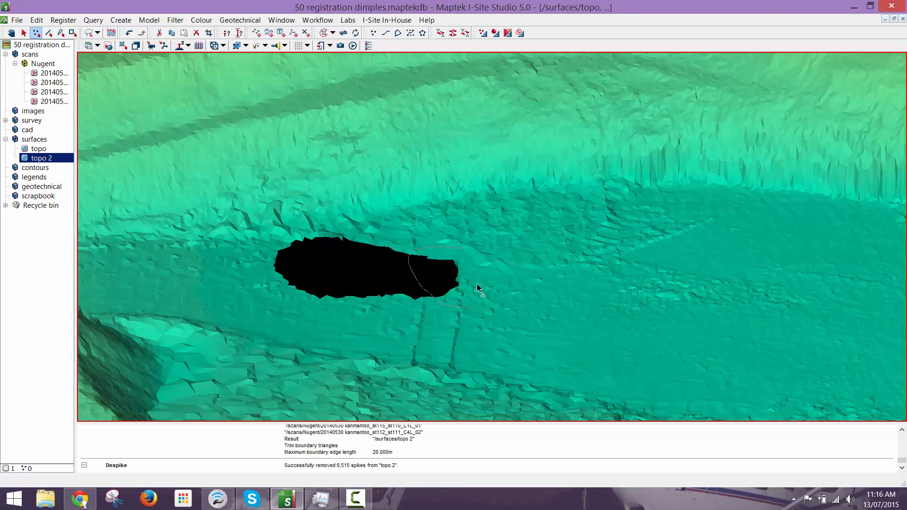
pyautogui.moveTo(478, 287); pyautogui.dragTo(477, 265)
pyautogui.rightClick(477, 263)
pyautogui.moveTo(519, 335)
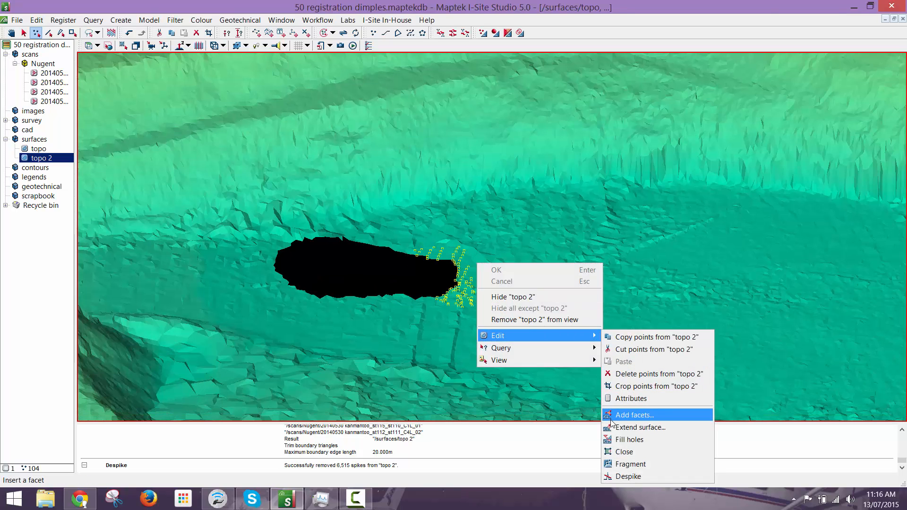
pyautogui.click(614, 440)
# Select and delete the uneven facets between the filled patch and the foot of the pit wall
pyautogui.moveTo(602, 323); pyautogui.dragTo(322, 266, button='middle')
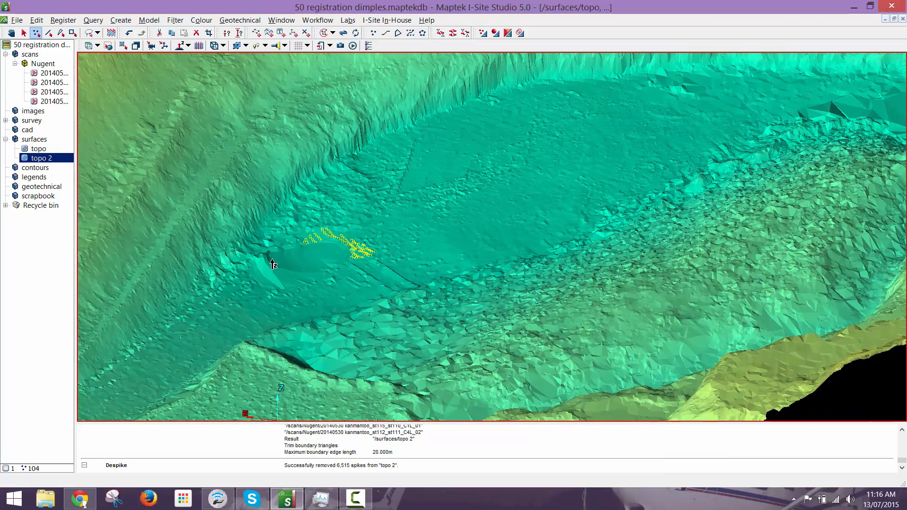
pyautogui.scroll(4, 272, 265)
pyautogui.moveTo(257, 264); pyautogui.dragTo(279, 252, button='middle')
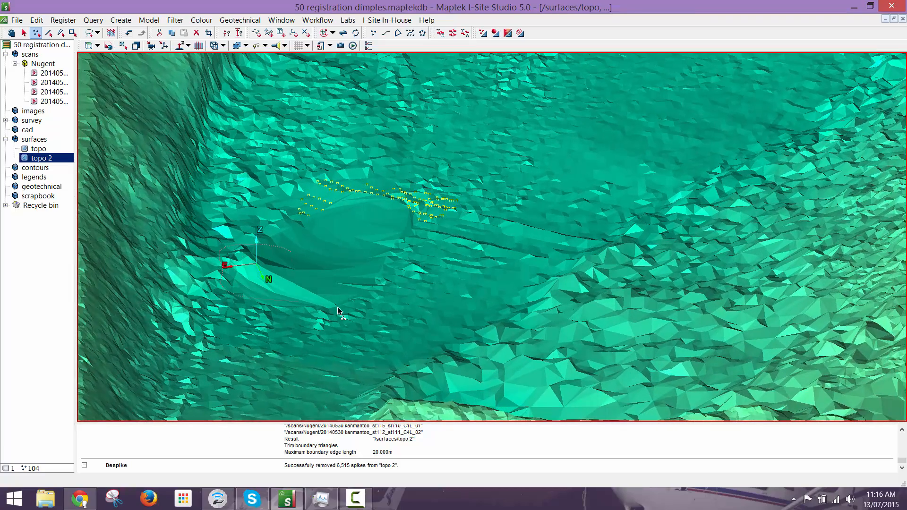
pyautogui.press('Delete')
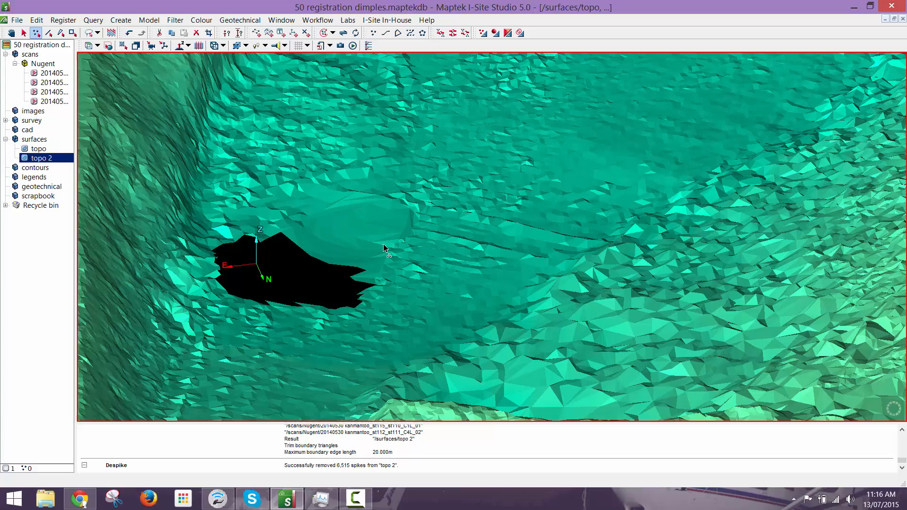
# Close the new hole by re-triangulating topo 2 topographically as a single surface, trimming boundary triangles at 20 m and overwriting topo 2
pyautogui.press('Escape')
pyautogui.moveTo(349, 262)
pyautogui.mouseDown(button='middle')
pyautogui.moveTo(365, 233)
pyautogui.moveTo(359, 203)
pyautogui.moveTo(343, 252)
pyautogui.mouseUp(button='middle')
pyautogui.click(483, 33)
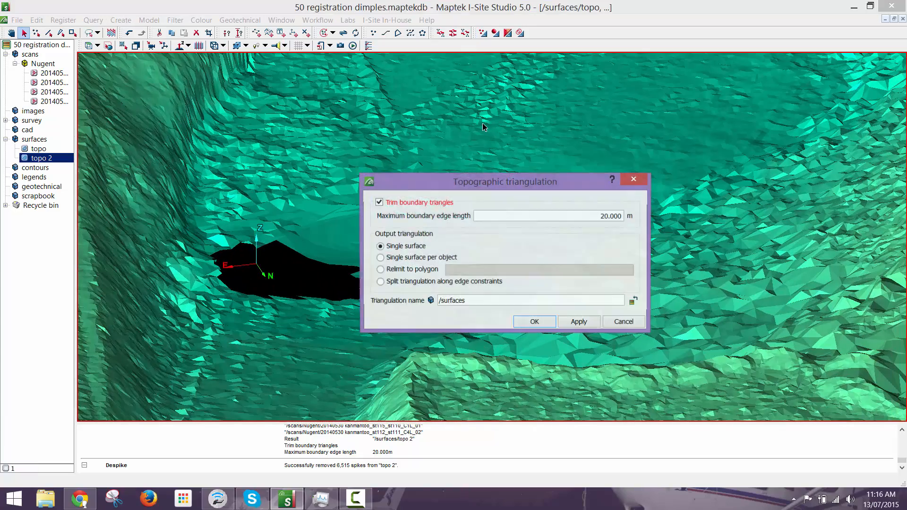
pyautogui.click(355, 208)
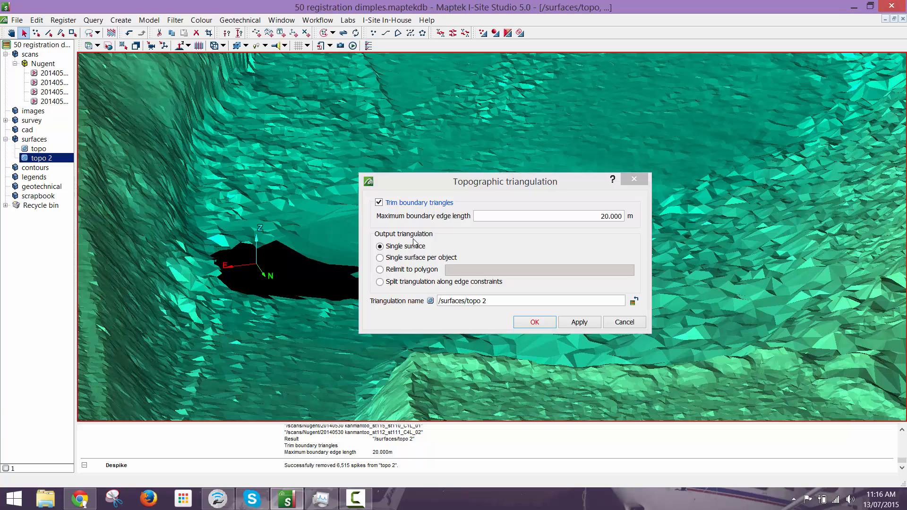
pyautogui.click(541, 322)
pyautogui.click(468, 276)
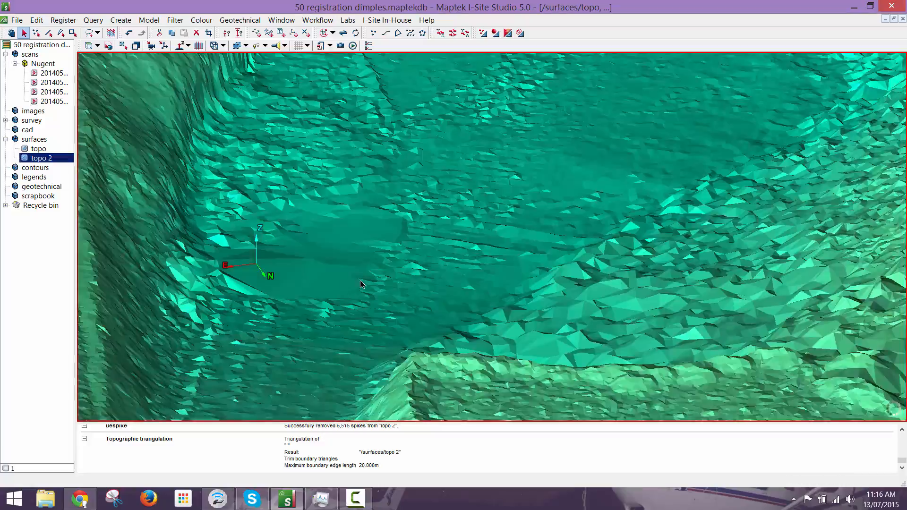
# Examine the repaired pit floor and the long flat triangles along the toe of the pit wall
pyautogui.moveTo(362, 283); pyautogui.dragTo(444, 269, button='middle')
pyautogui.scroll(-3, 443, 270)
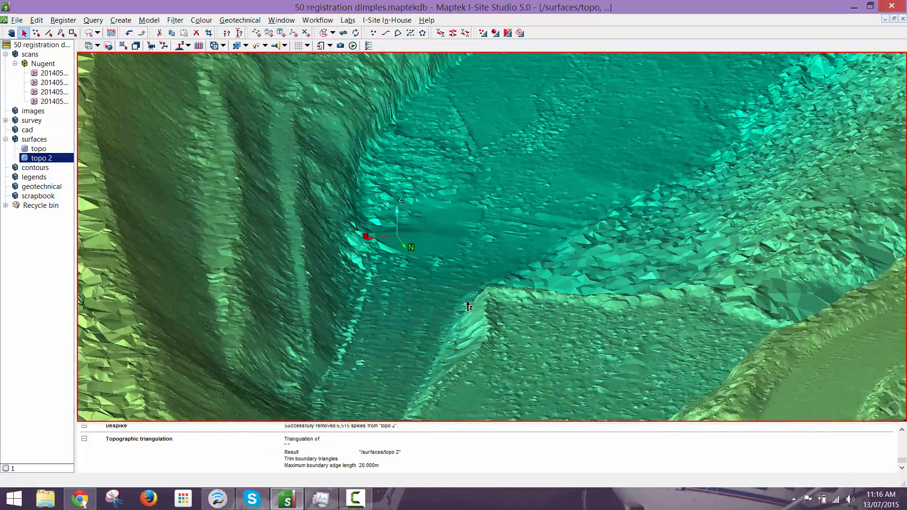
pyautogui.scroll(-4, 567, 183)
pyautogui.moveTo(567, 182); pyautogui.dragTo(688, 280, button='right')
pyautogui.moveTo(687, 283); pyautogui.dragTo(497, 199, button='right')
pyautogui.scroll(5, 706, 236)
pyautogui.press('r')
pyautogui.click(656, 240)
pyautogui.moveTo(678, 213); pyautogui.dragTo(452, 176, button='middle')
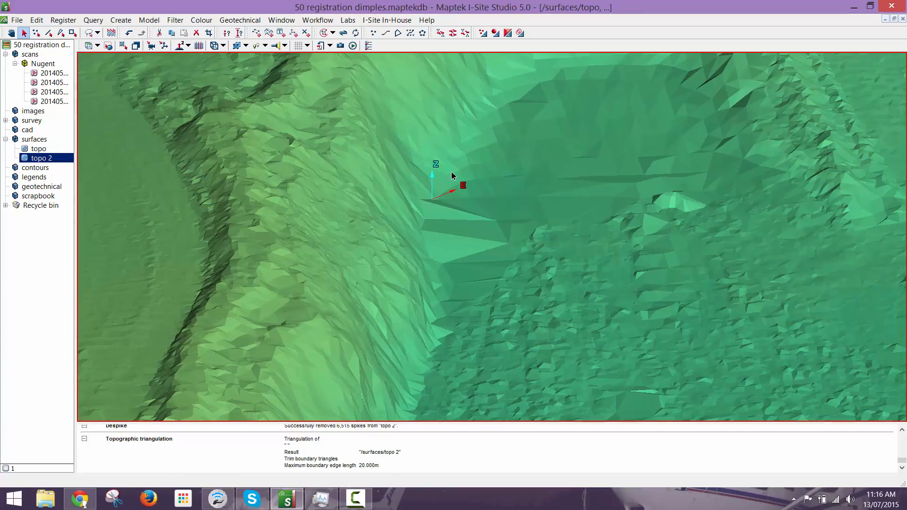
# Draw a line along the toe of the wall across the long flat triangles
pyautogui.click(390, 34)
pyautogui.click(445, 228)
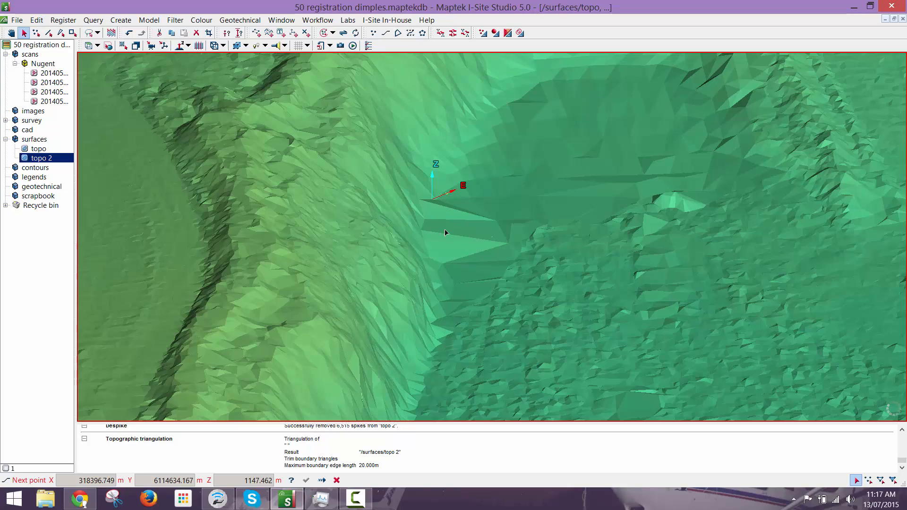
pyautogui.moveTo(444, 229); pyautogui.dragTo(368, 296, button='right')
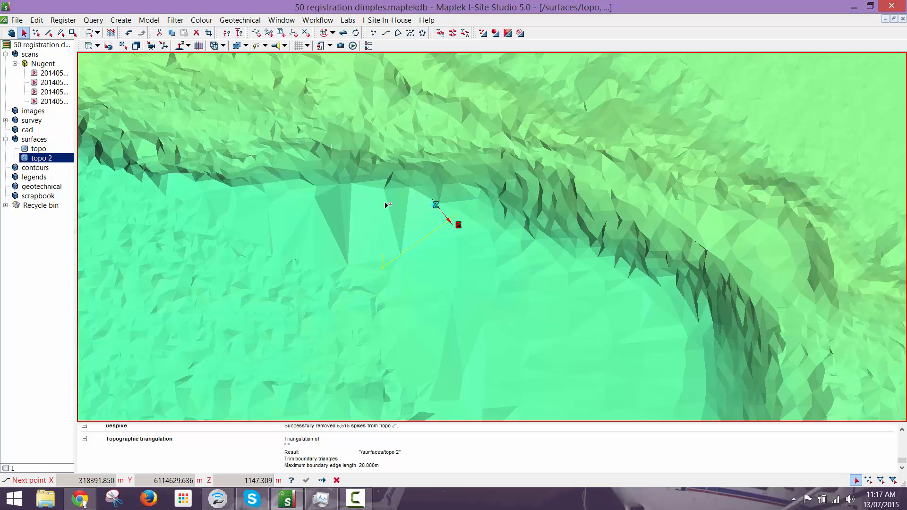
pyautogui.click(228, 197)
pyautogui.rightClick(274, 219)
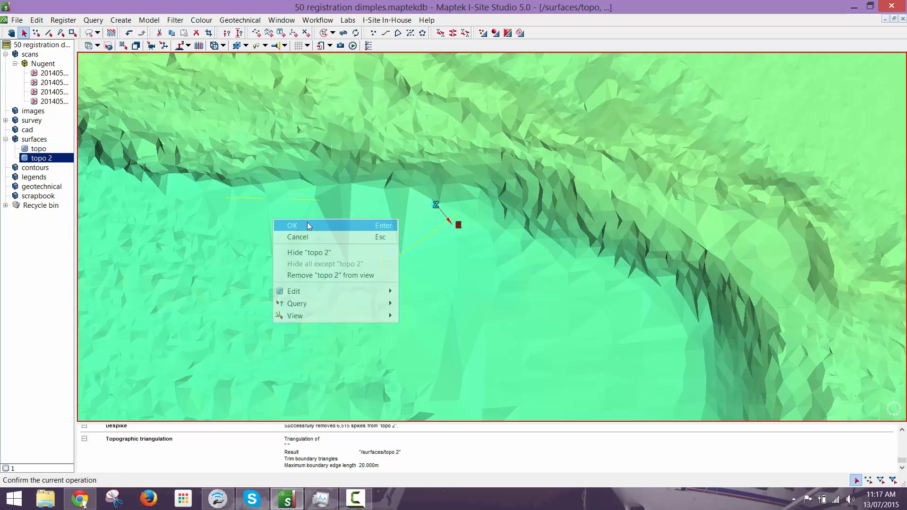
pyautogui.click(307, 222)
# Hide topo 2 and delete the stray vertex that makes the drawn toe line dip out of shape
pyautogui.rightClick(357, 226)
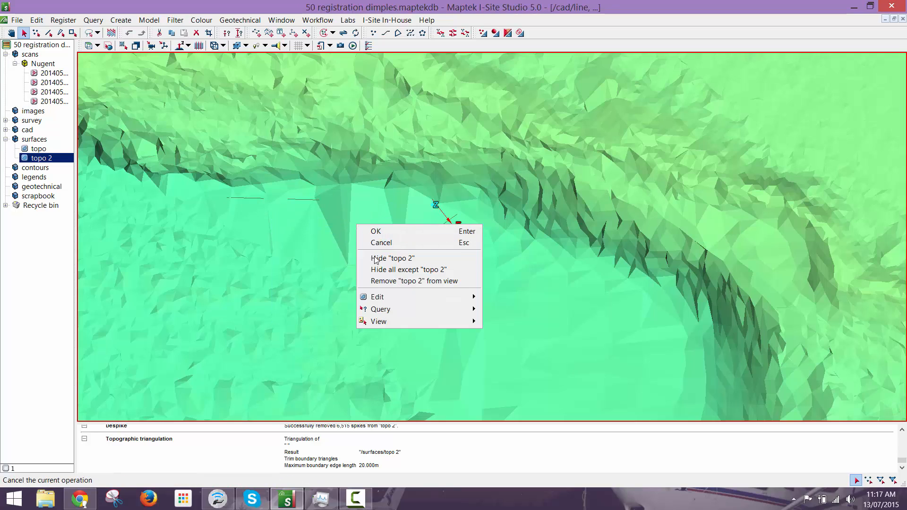
pyautogui.click(377, 259)
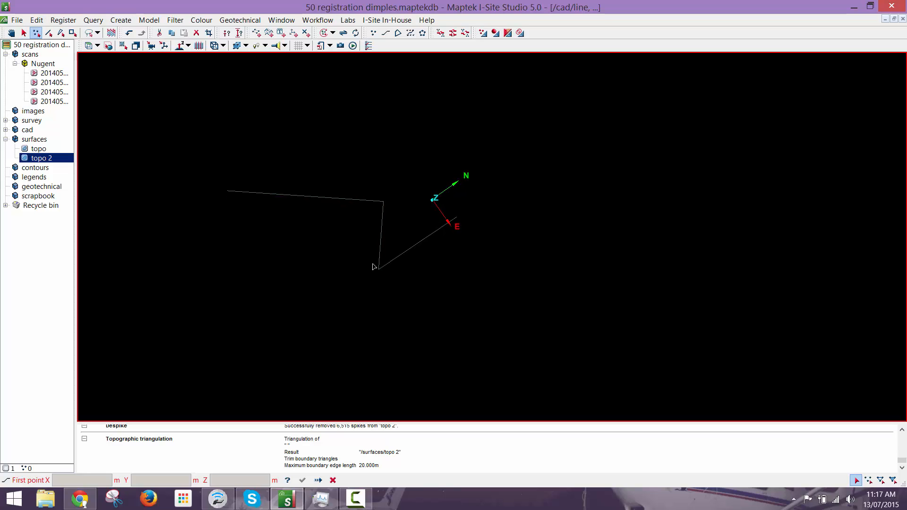
pyautogui.press('Escape')
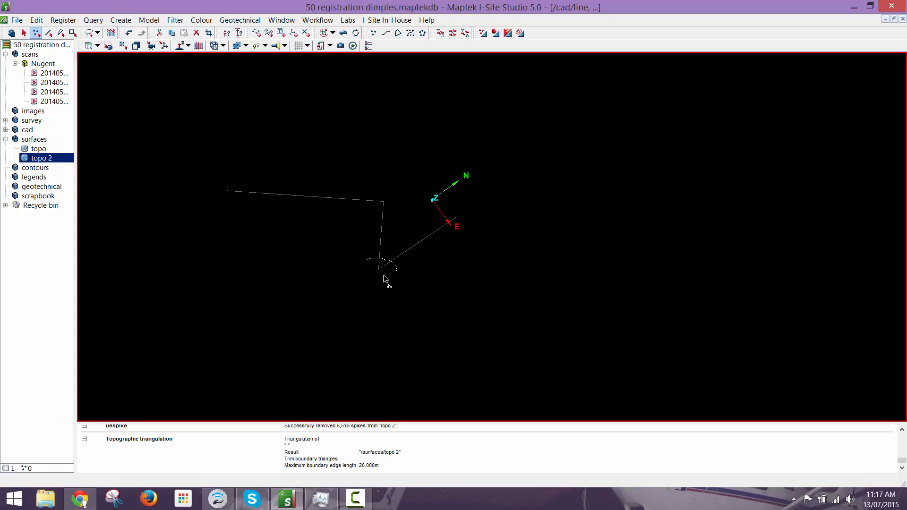
pyautogui.click(377, 272)
pyautogui.press('Delete')
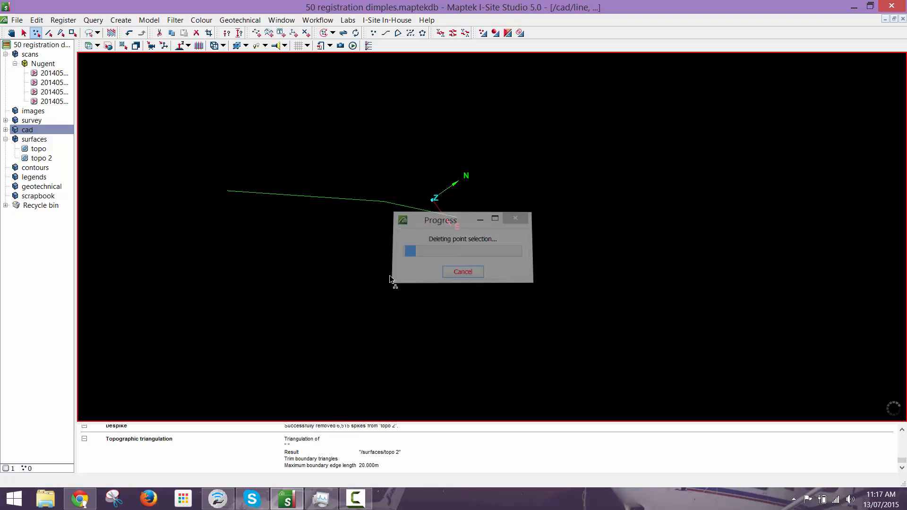
# Show the hidden topo 2 surface again and view the toe line against the wall from a low angle
pyautogui.rightClick(391, 271)
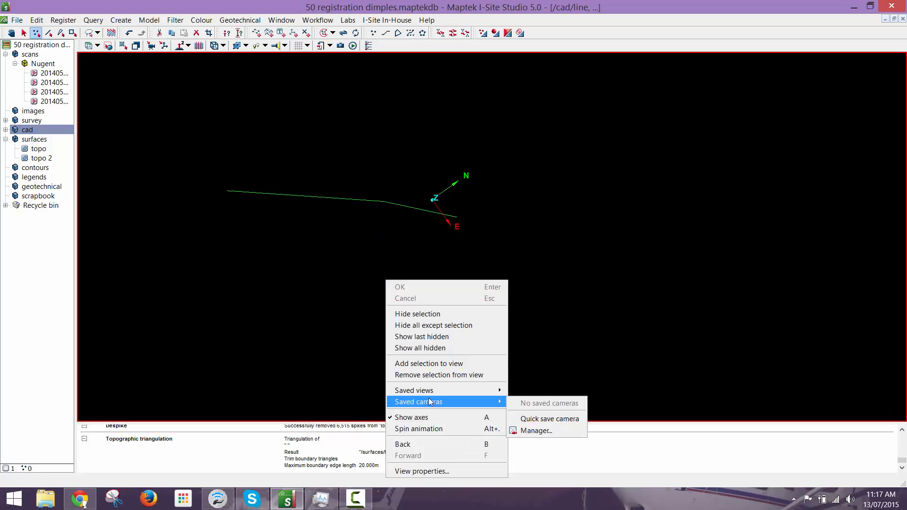
pyautogui.click(433, 339)
pyautogui.press('o')
pyautogui.click(430, 297)
pyautogui.moveTo(431, 284)
pyautogui.mouseDown(button='right')
pyautogui.moveTo(421, 212)
pyautogui.moveTo(453, 202)
pyautogui.moveTo(416, 231)
pyautogui.mouseUp(button='right')
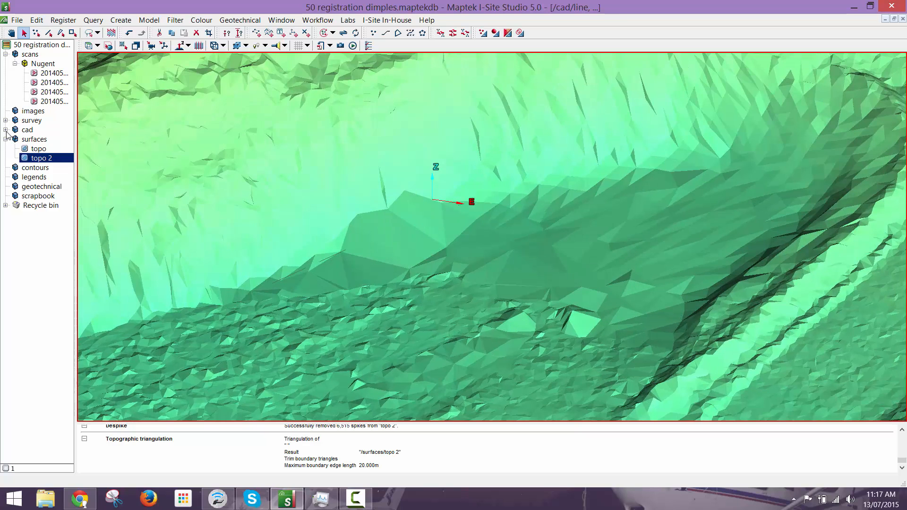
# Smooth the toe line with a sample spacing of 1 m
pyautogui.click(5, 129)
pyautogui.click(33, 139)
pyautogui.click(39, 21)
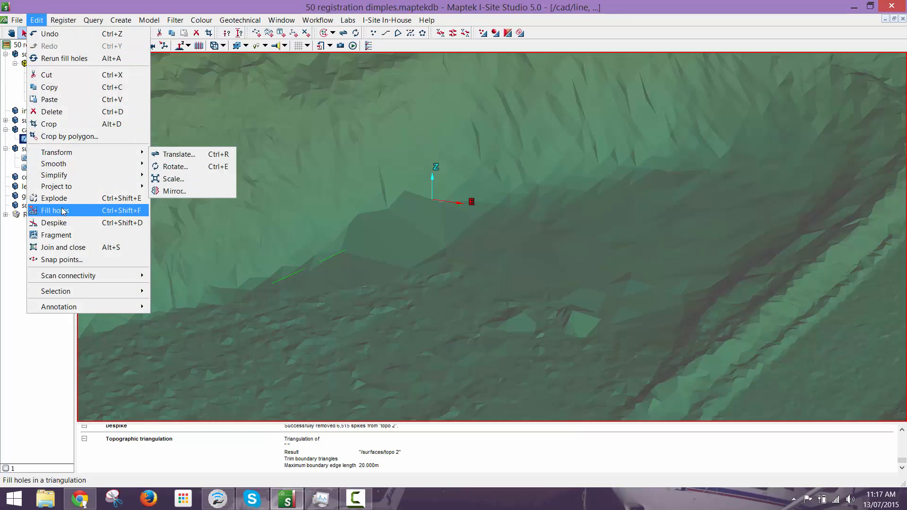
pyautogui.moveTo(63, 162)
pyautogui.click(172, 165)
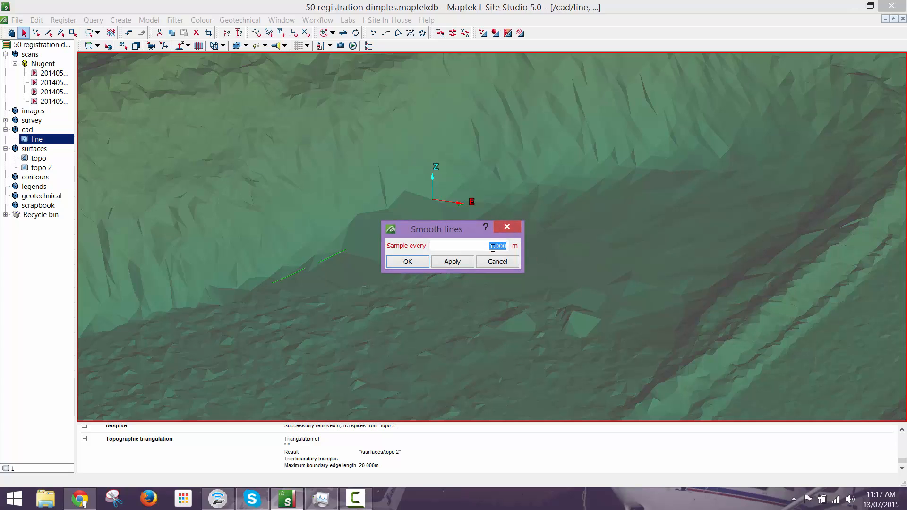
pyautogui.click(407, 262)
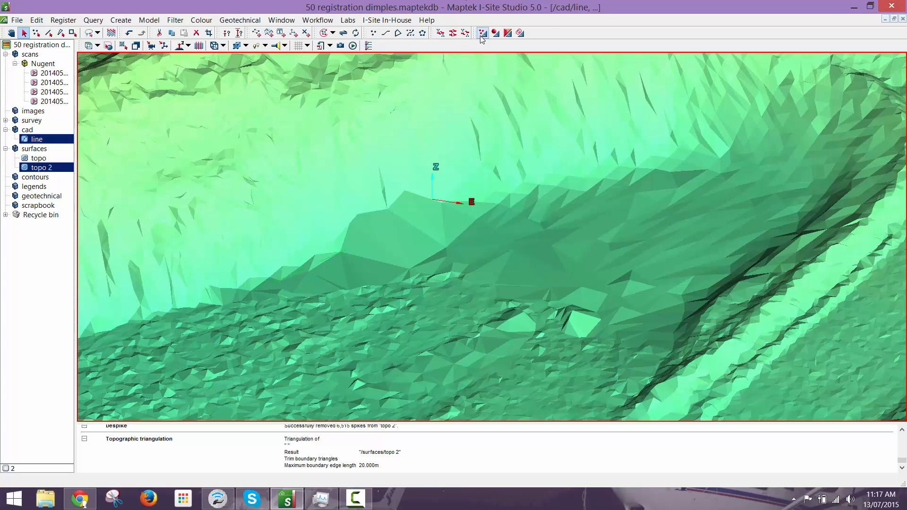
# Create a single-surface topographic triangulation from the smoothed toe line and topo 2, trimming boundary triangles at a maximum edge length of 20 m
pyautogui.click(482, 32)
pyautogui.click(530, 321)
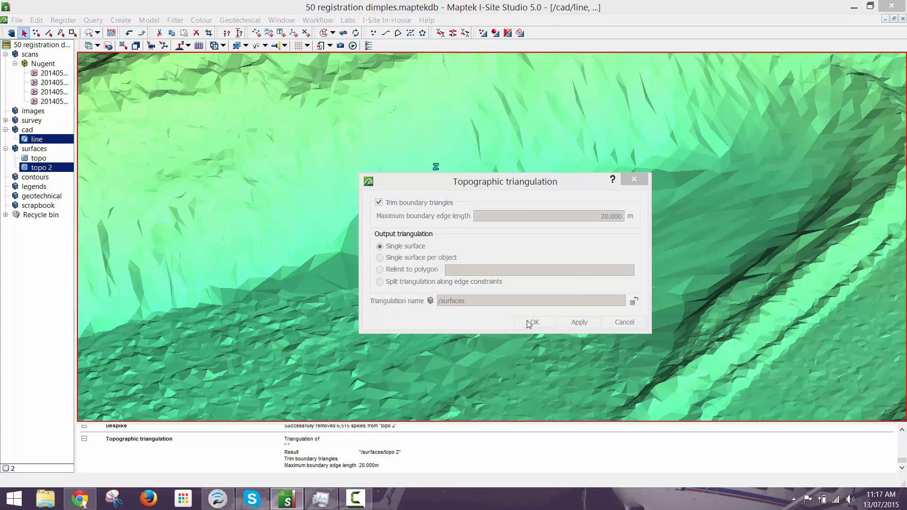
pyautogui.rightClick(434, 280)
pyautogui.click(447, 300)
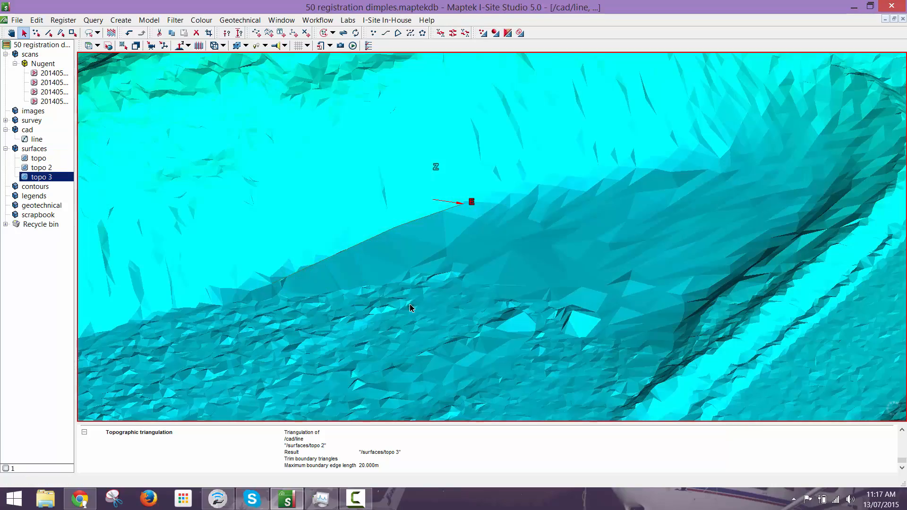
pyautogui.moveTo(411, 307)
pyautogui.mouseDown(button='right')
pyautogui.moveTo(522, 288)
pyautogui.moveTo(503, 203)
pyautogui.mouseUp(button='right')
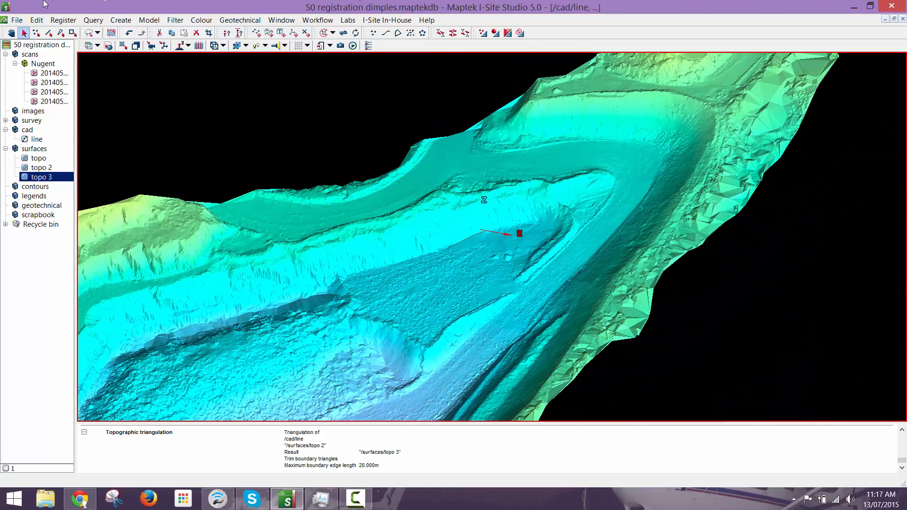
pyautogui.moveTo(352, 494)
pyautogui.click(253, 499)
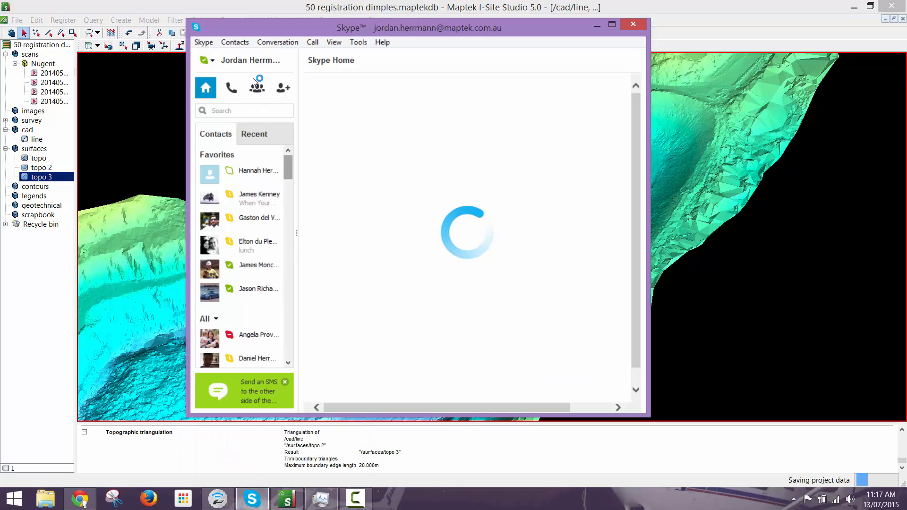
pyautogui.click(211, 46)
pyautogui.click(435, 24)
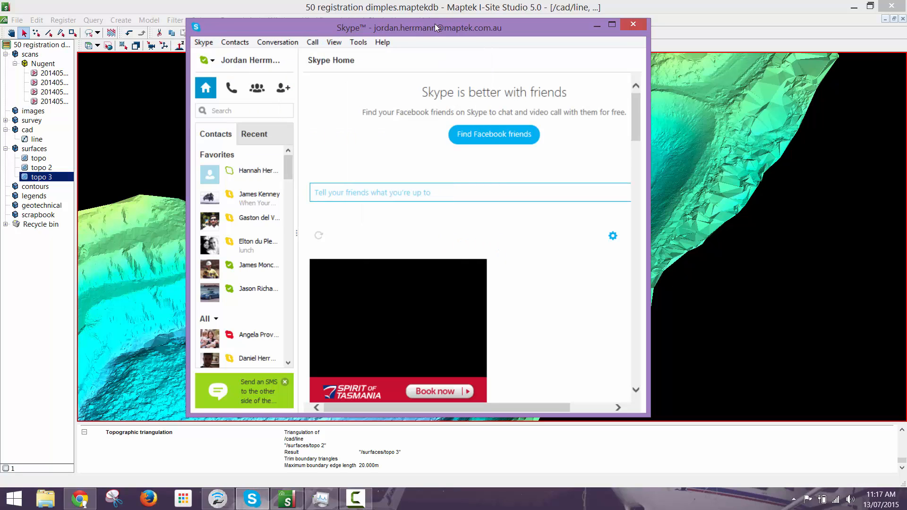